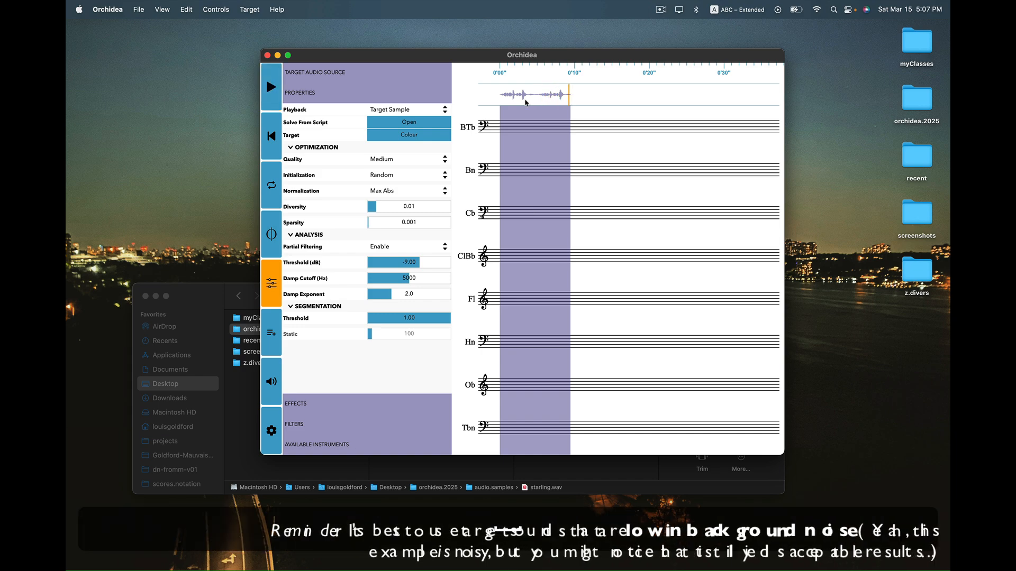
Step: Return the playhead to the start of the timeline and load TinySOL.spectrum.db as the analysis database
{"action": "left_click", "coordinate": [468, 96]}
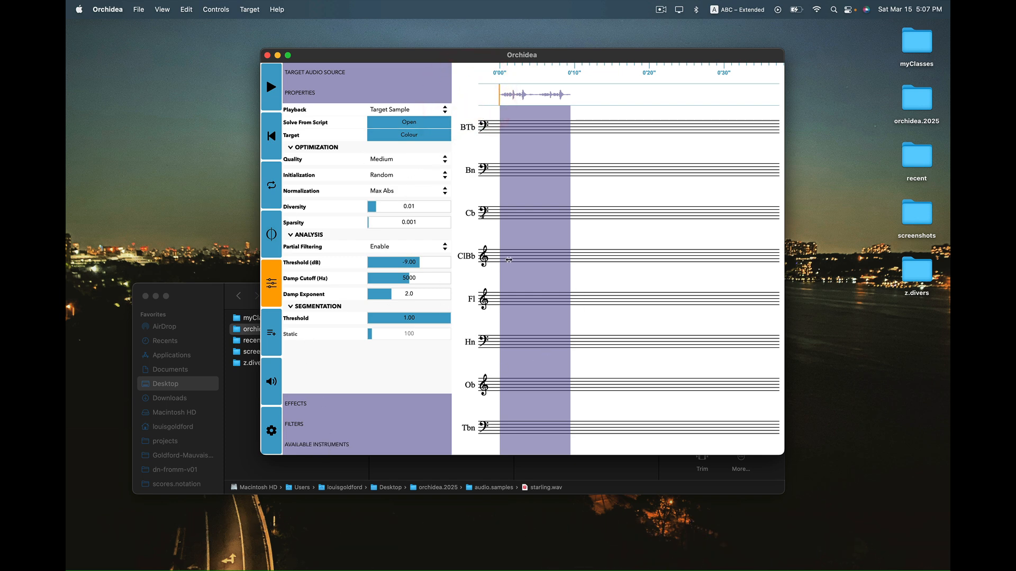
{"action": "left_click", "coordinate": [271, 437]}
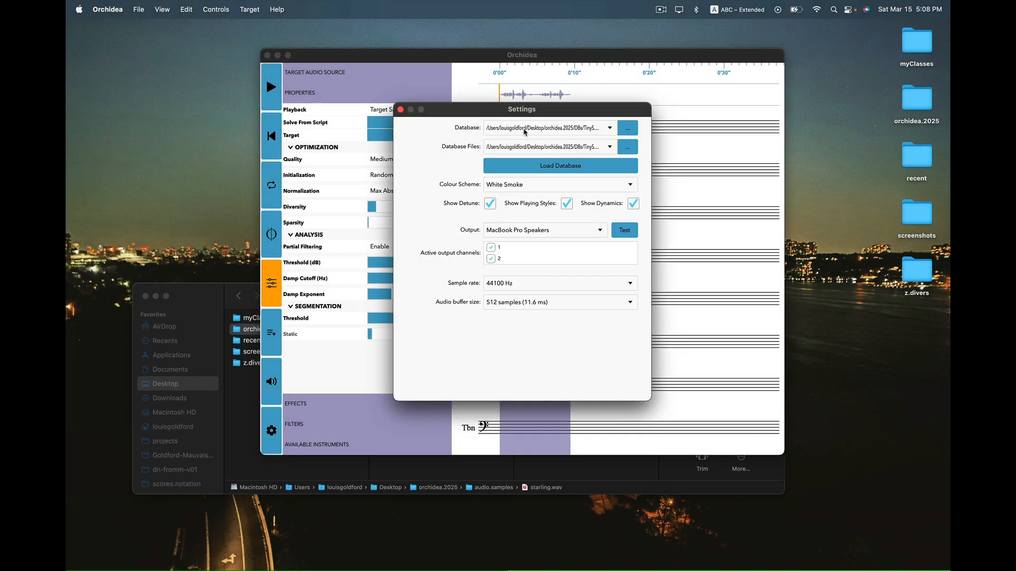
{"action": "mouse_move", "coordinate": [531, 131]}
{"action": "mouse_move", "coordinate": [527, 153]}
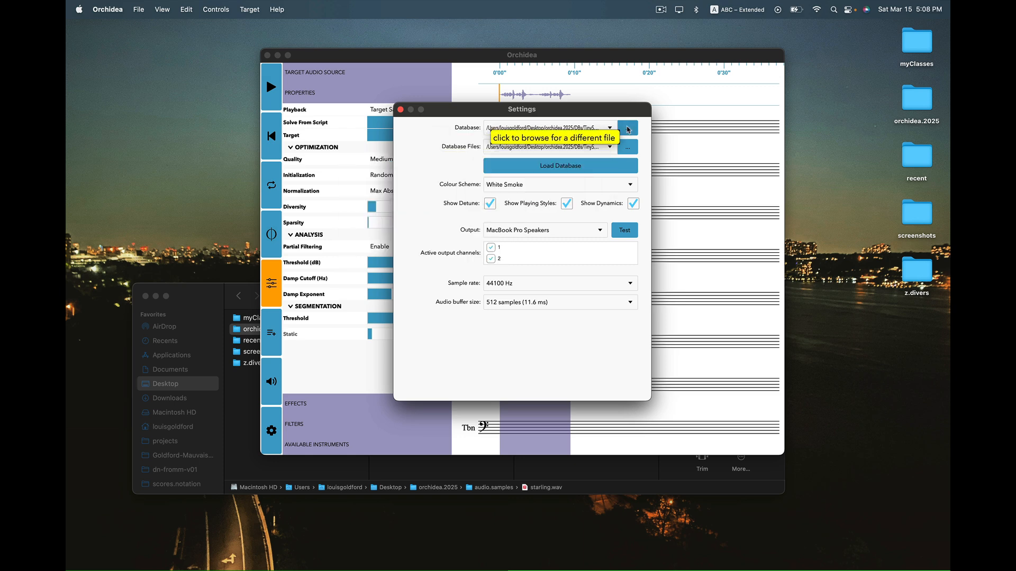
{"action": "left_click", "coordinate": [627, 129]}
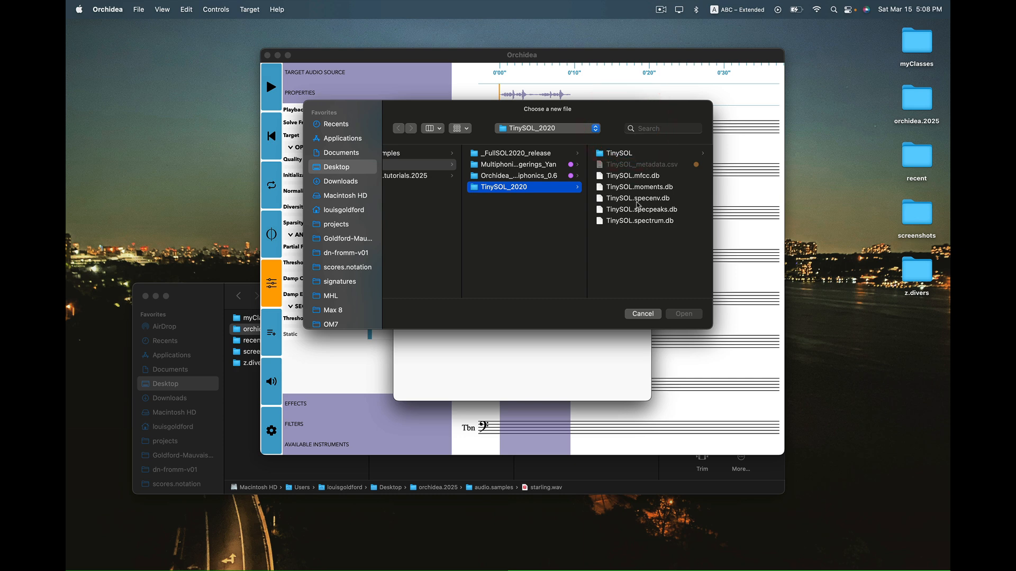
{"action": "left_click", "coordinate": [640, 222]}
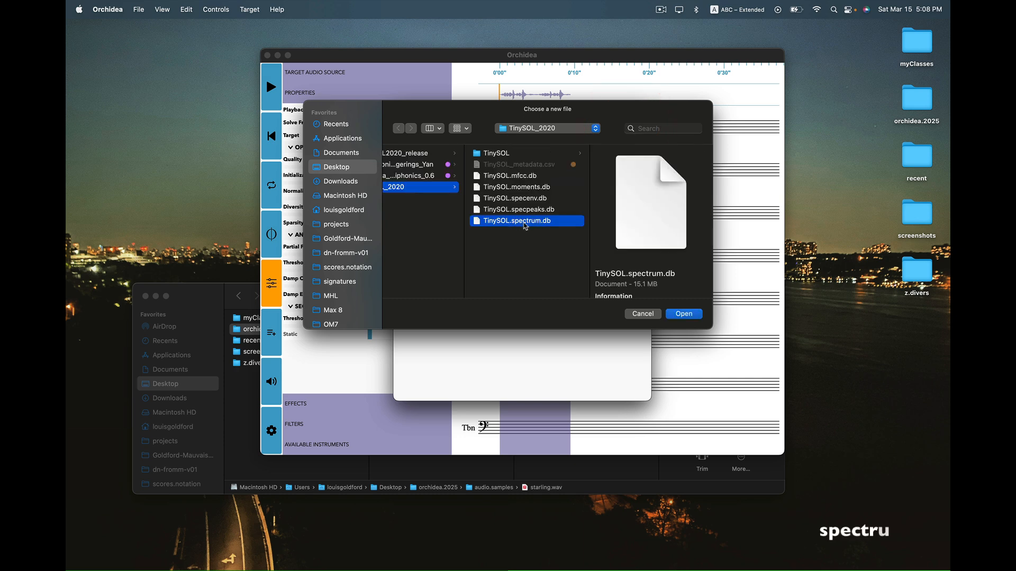
{"action": "left_click", "coordinate": [682, 314]}
{"action": "left_click", "coordinate": [564, 166]}
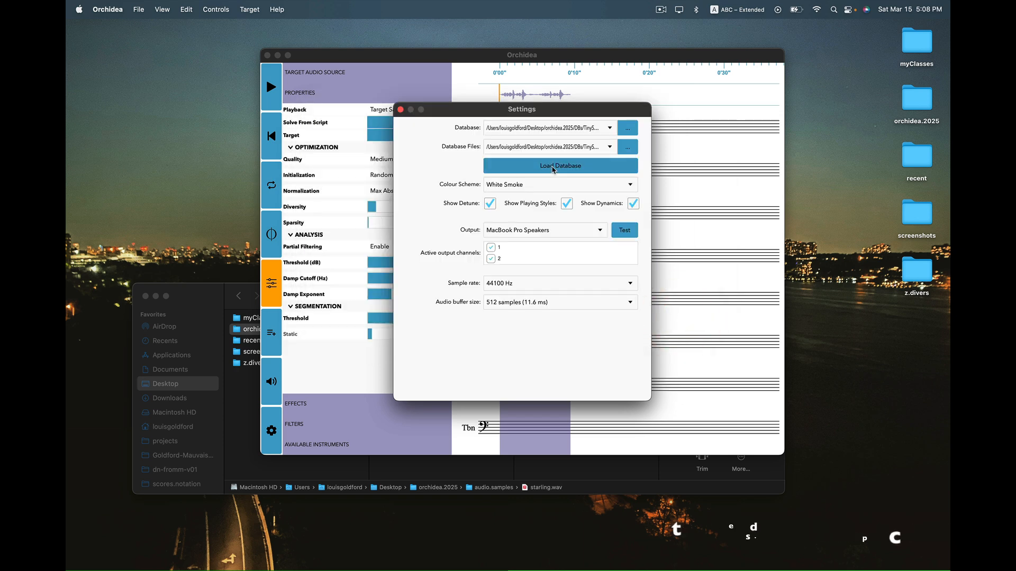
{"action": "left_click", "coordinate": [401, 110]}
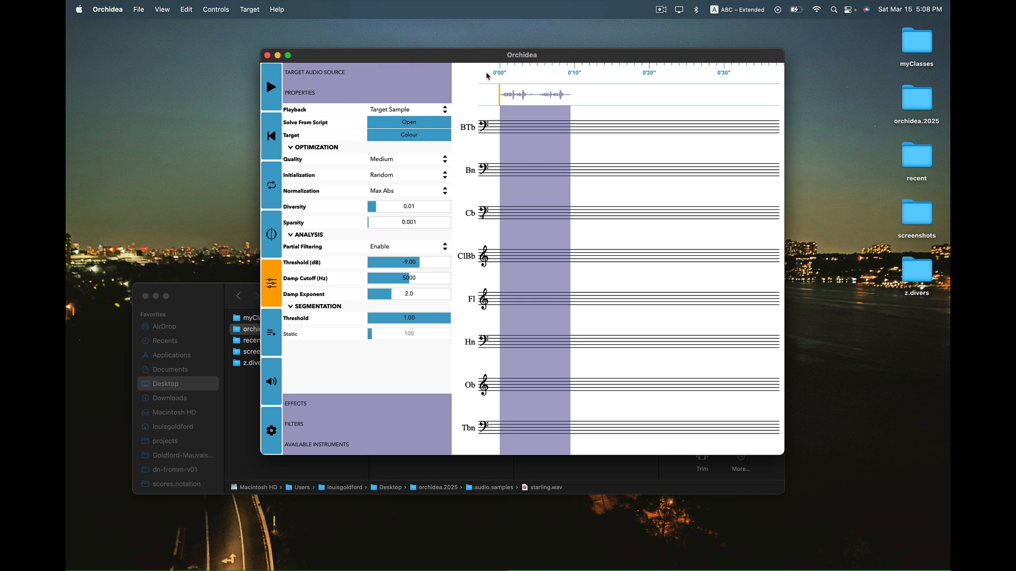
{"action": "left_click", "coordinate": [407, 320]}
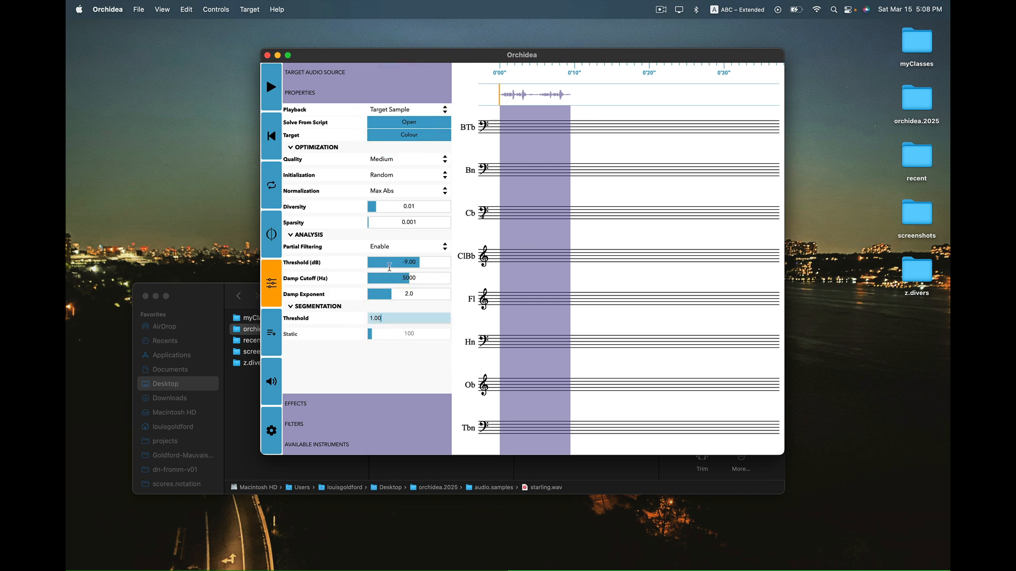
{"action": "left_click", "coordinate": [341, 350]}
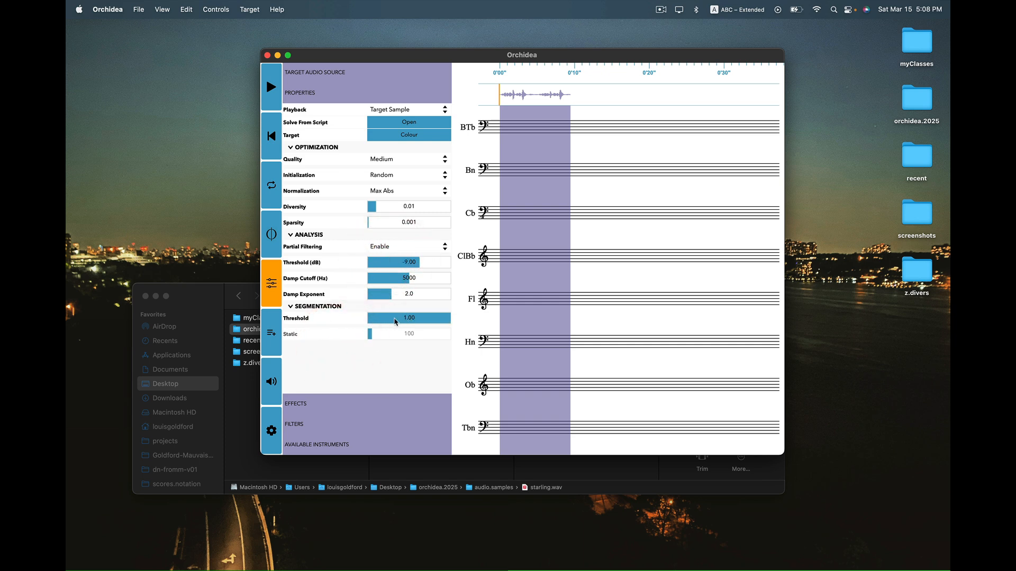
{"action": "left_click", "coordinate": [396, 320]}
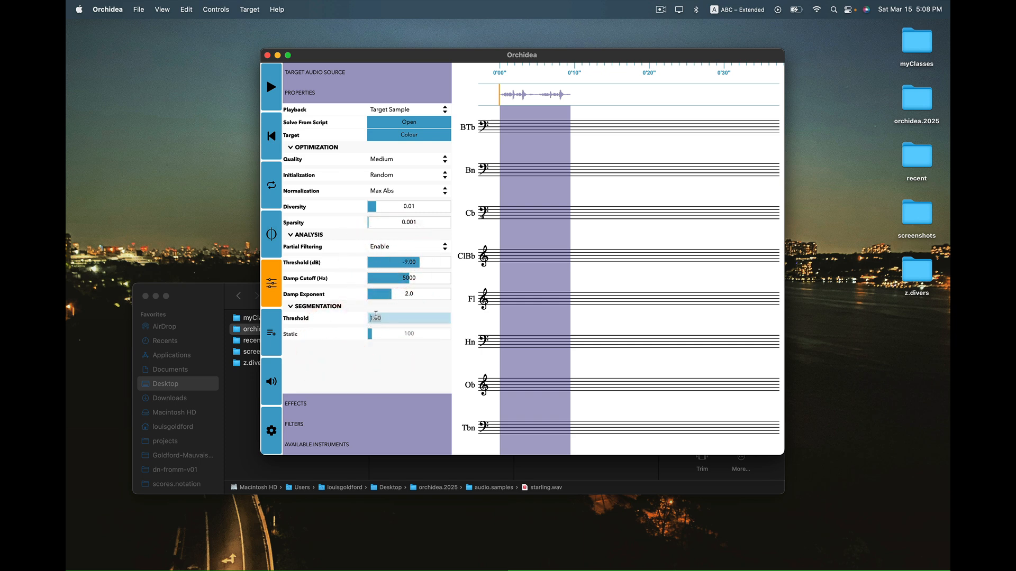
{"action": "left_click", "coordinate": [337, 358]}
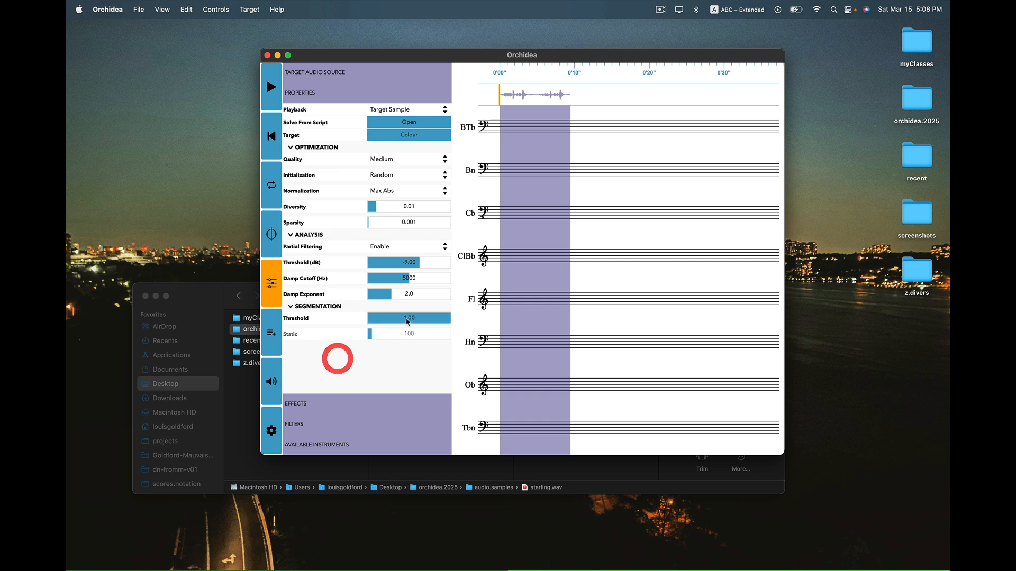
Step: Set the target's segmentation threshold to 0.07 and its timegate to 19
{"action": "left_click_drag", "start_coordinate": [407, 264], "coordinate": [397, 326]}
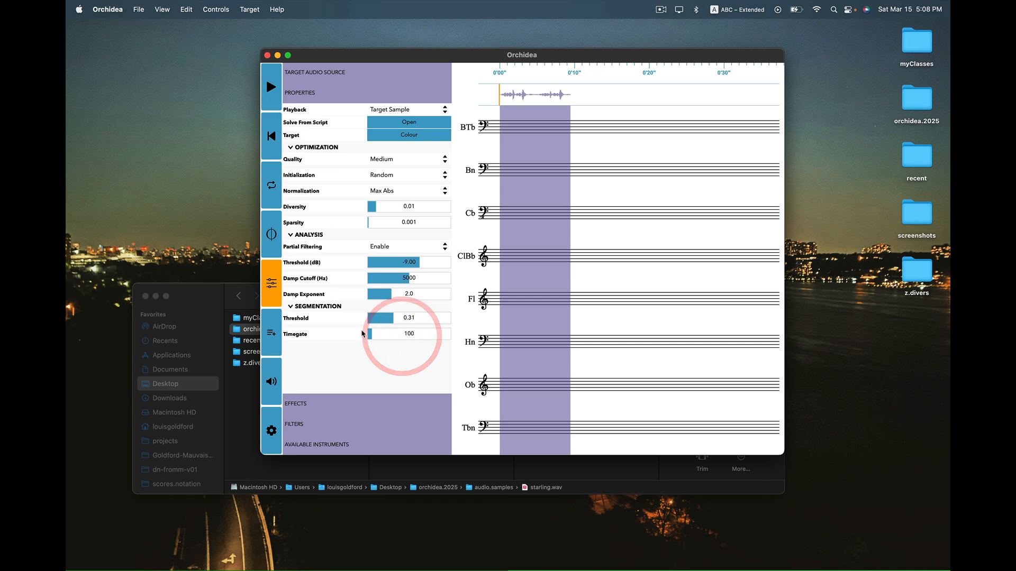
{"action": "left_click", "coordinate": [403, 319]}
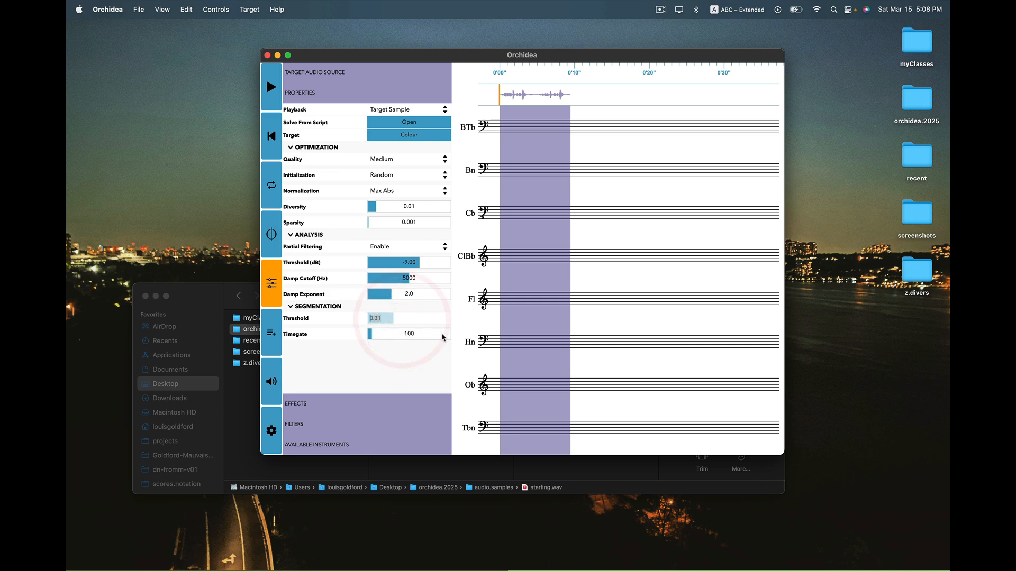
{"action": "key", "text": "super+a"}
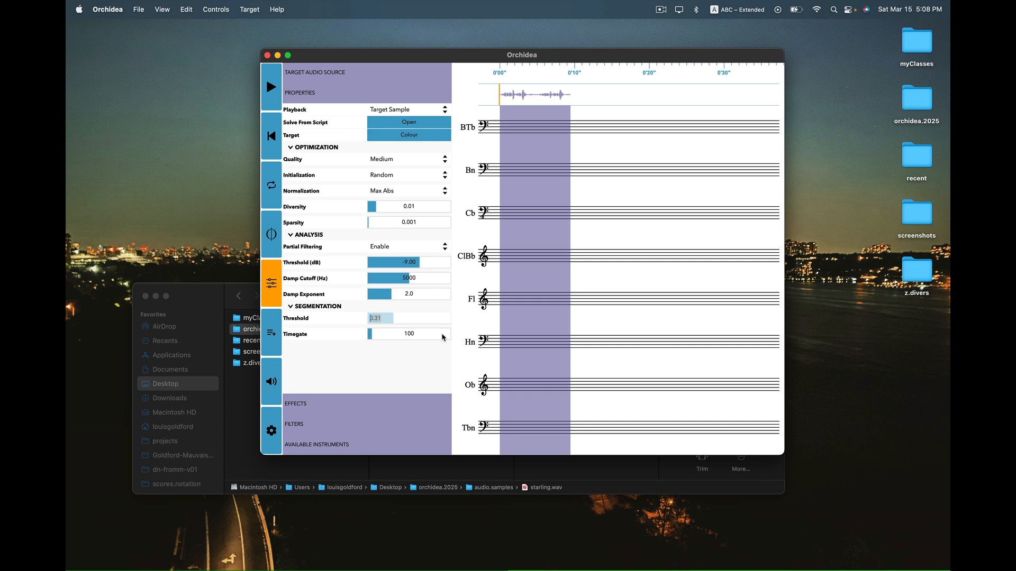
{"action": "type", "text": "0.07"}
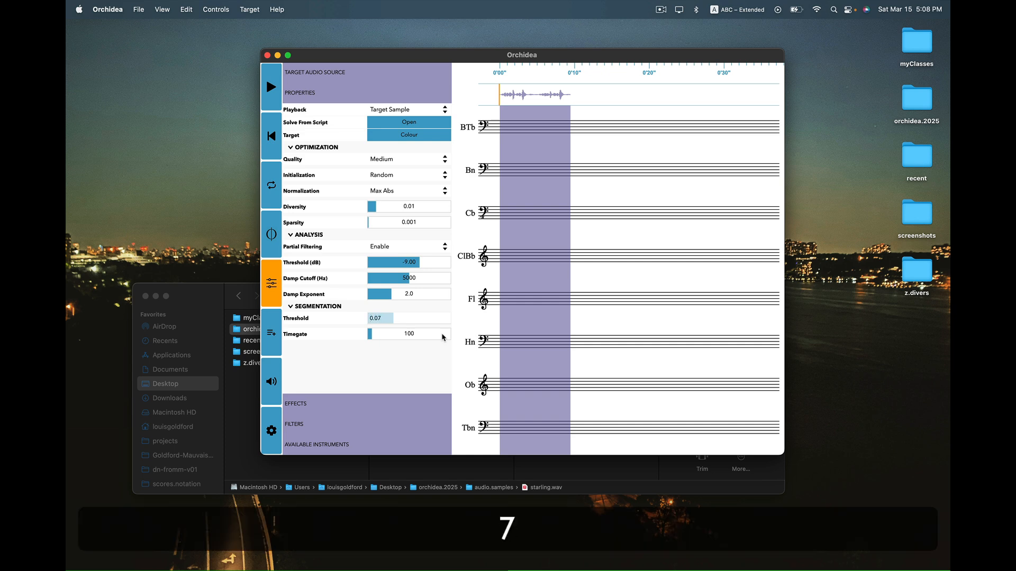
{"action": "key", "text": "Return"}
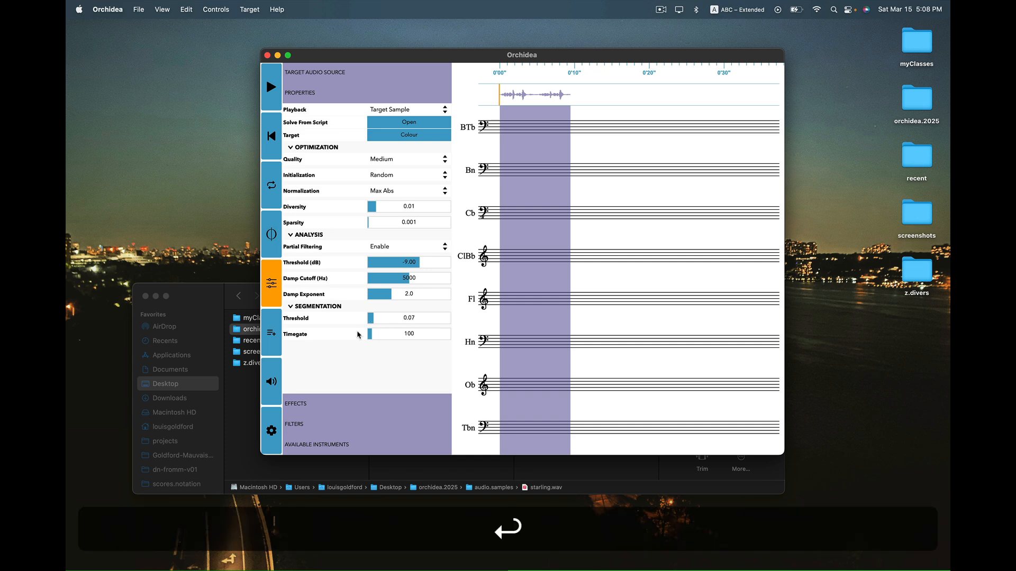
{"action": "left_click", "coordinate": [399, 336]}
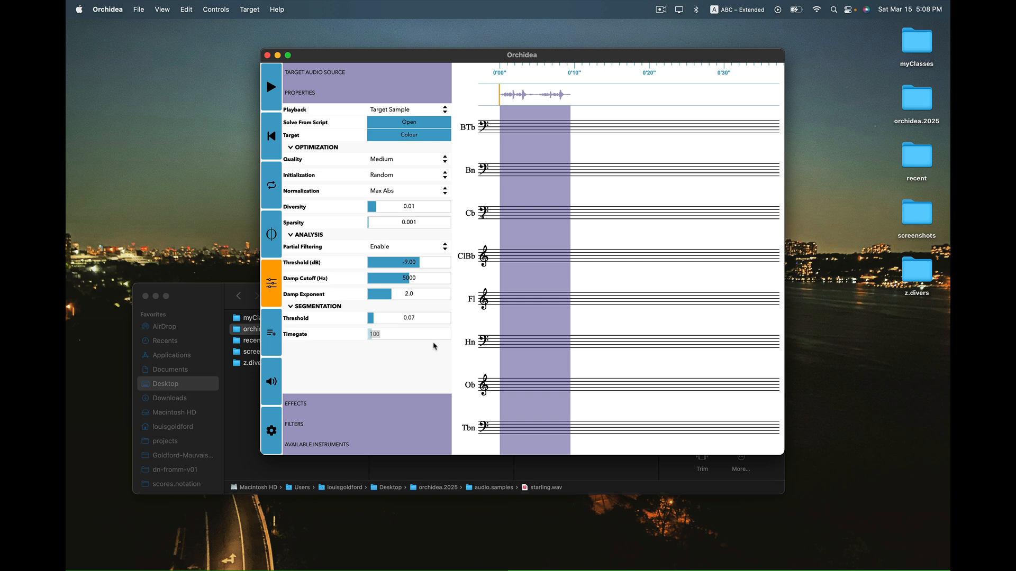
{"action": "type", "text": "19"}
{"action": "key", "text": "Return"}
Step: Generate the orchestration of the first target and play it back
{"action": "left_click", "coordinate": [272, 237]}
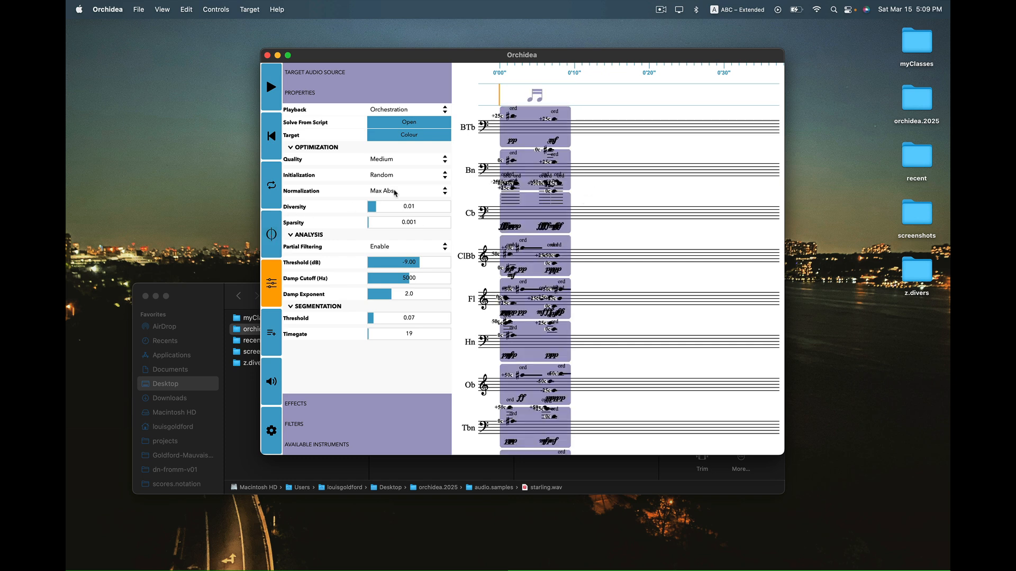
{"action": "key", "text": "space"}
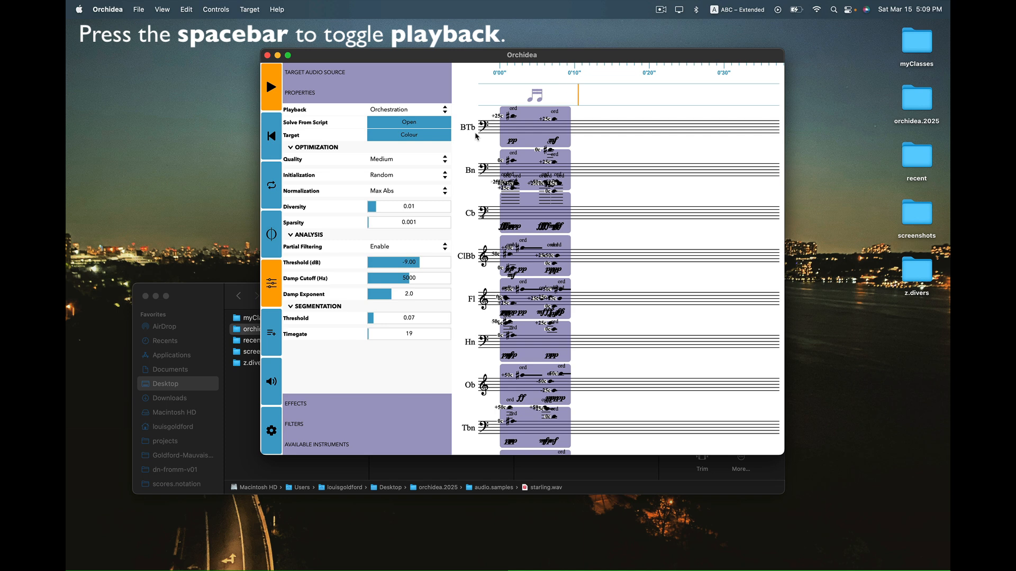
{"action": "key", "text": "space"}
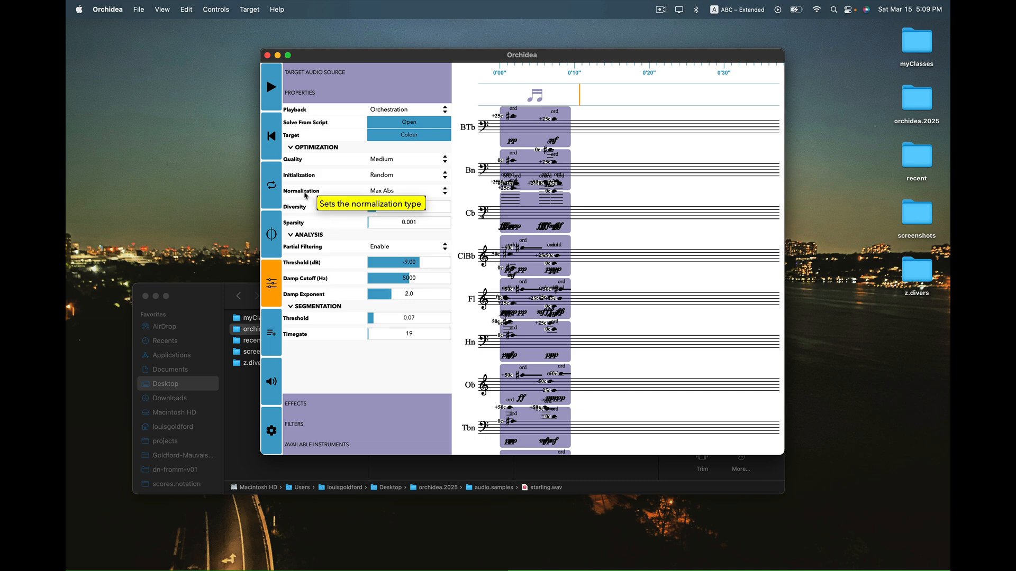
{"action": "mouse_move", "coordinate": [303, 180]}
{"action": "mouse_move", "coordinate": [299, 207]}
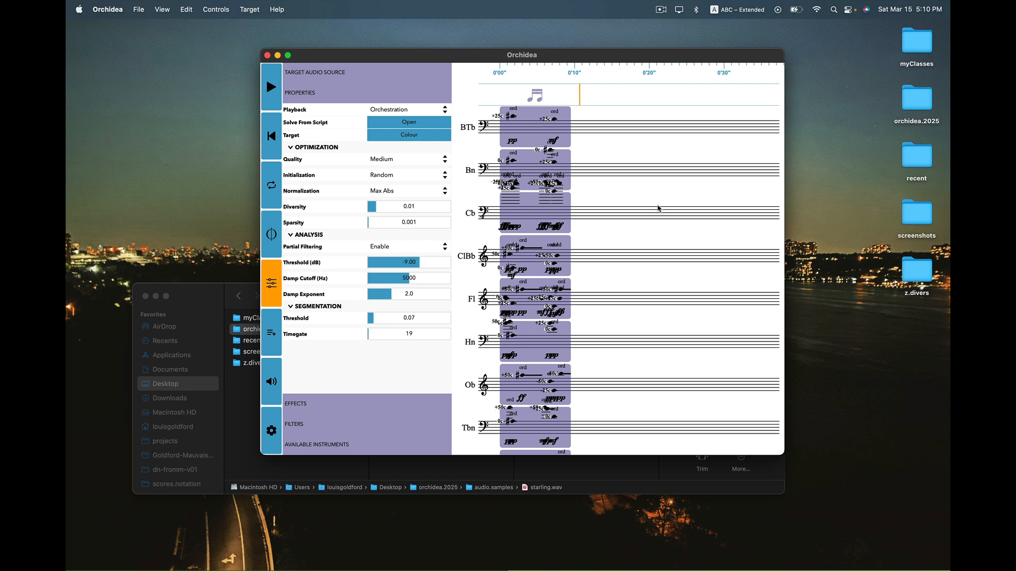
Step: Replace the analysis database with TinySOL.mfcc.db and load it
{"action": "left_click", "coordinate": [273, 433]}
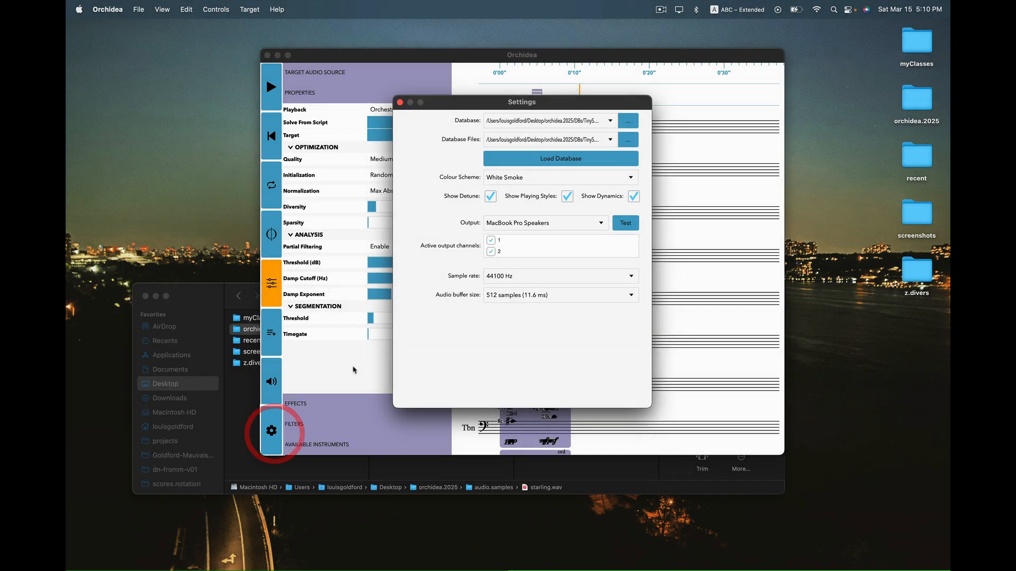
{"action": "left_click", "coordinate": [628, 122]}
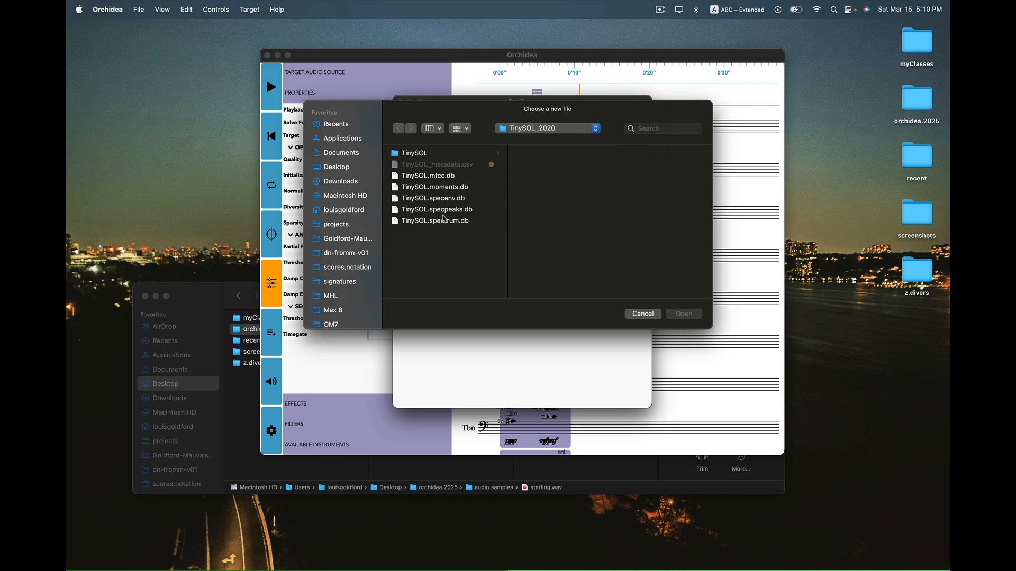
{"action": "left_click", "coordinate": [436, 176]}
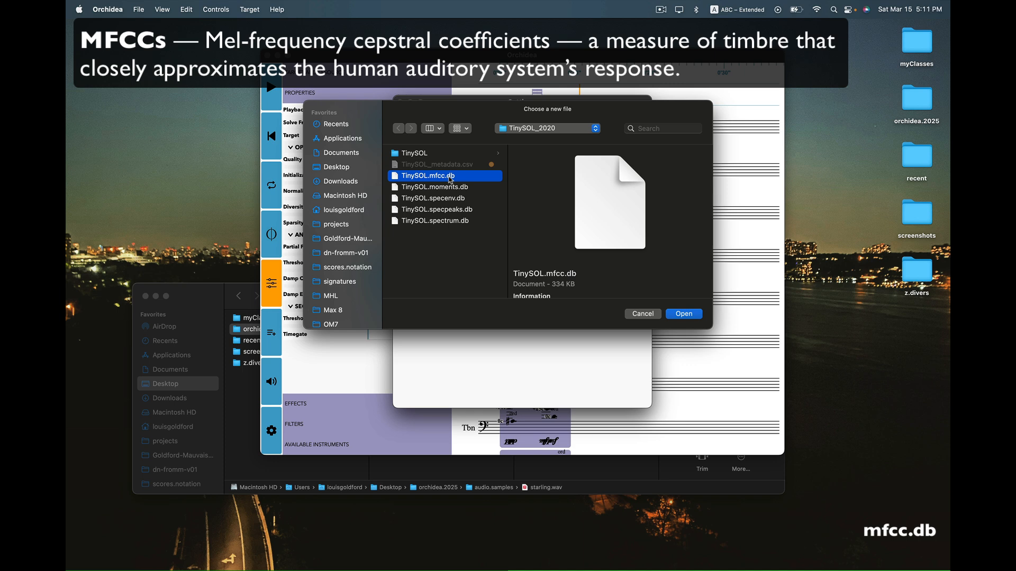
{"action": "left_click", "coordinate": [683, 314]}
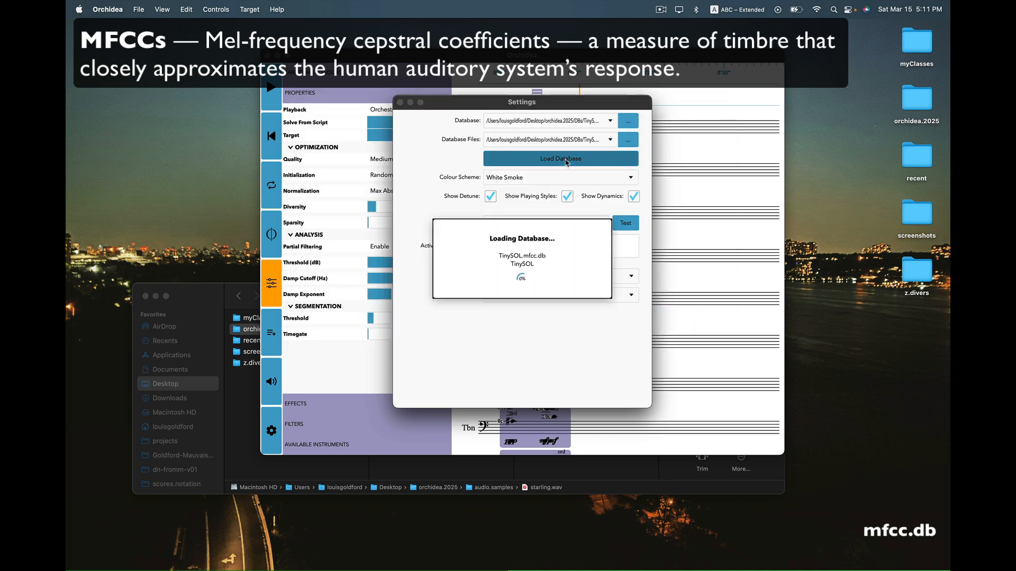
{"action": "left_click", "coordinate": [400, 102]}
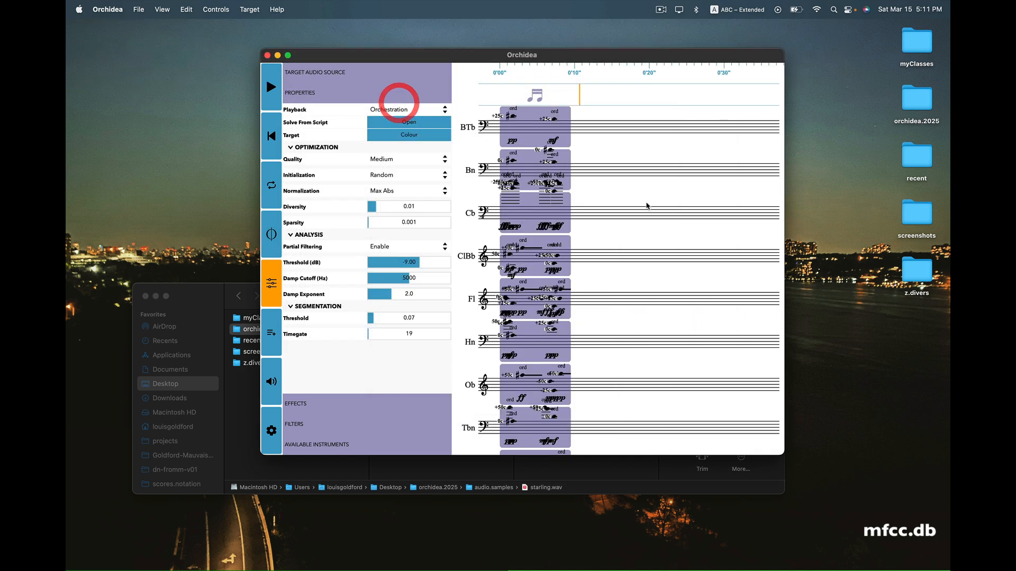
Step: Add starling.wav from Finder as a second target, placed just after the first orchestration at about 0'11" on the timeline
{"action": "left_click", "coordinate": [596, 113]}
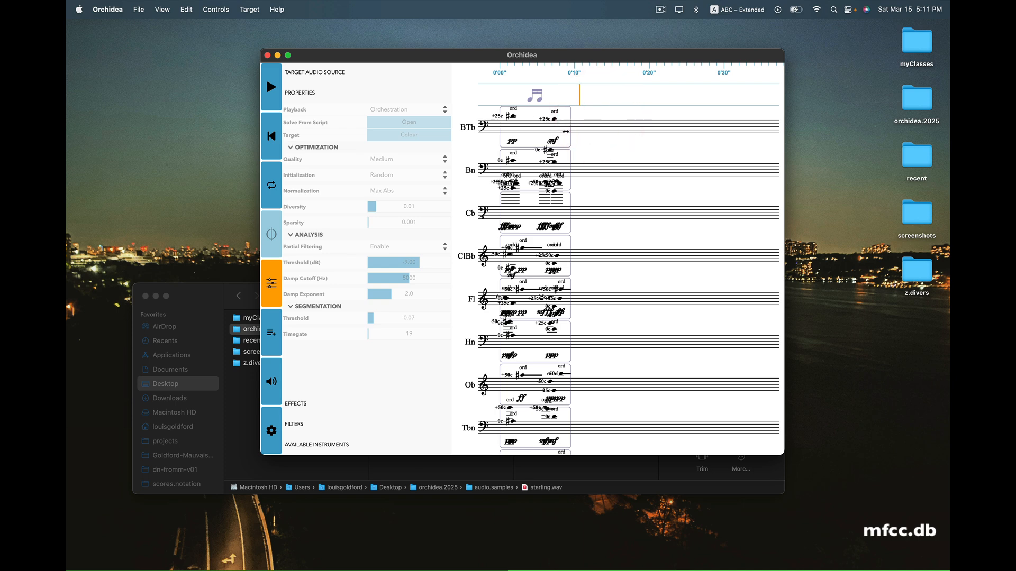
{"action": "key", "text": "super+Tab"}
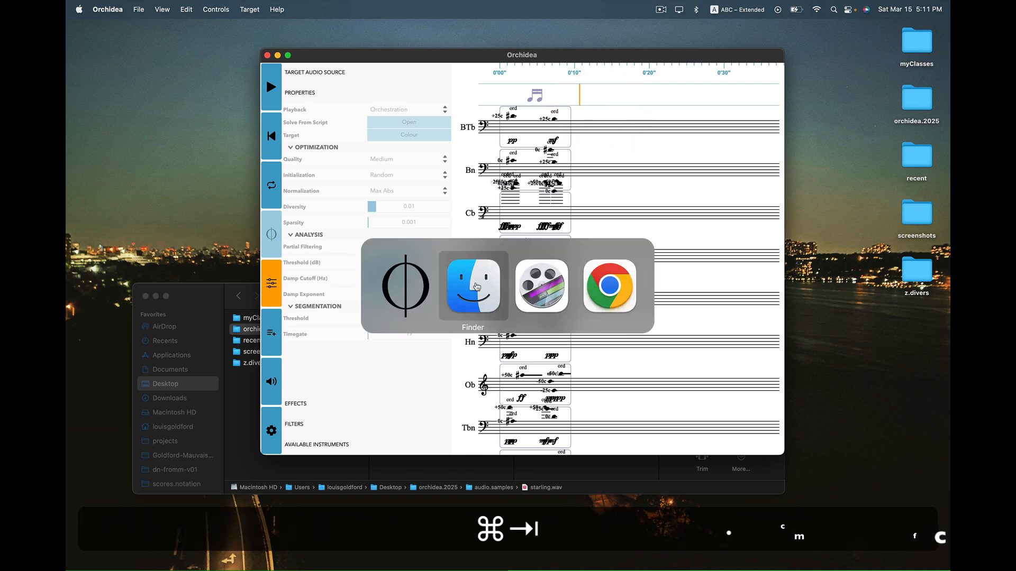
{"action": "left_click_drag", "start_coordinate": [547, 411], "coordinate": [601, 96]}
{"action": "left_click", "coordinate": [596, 158]}
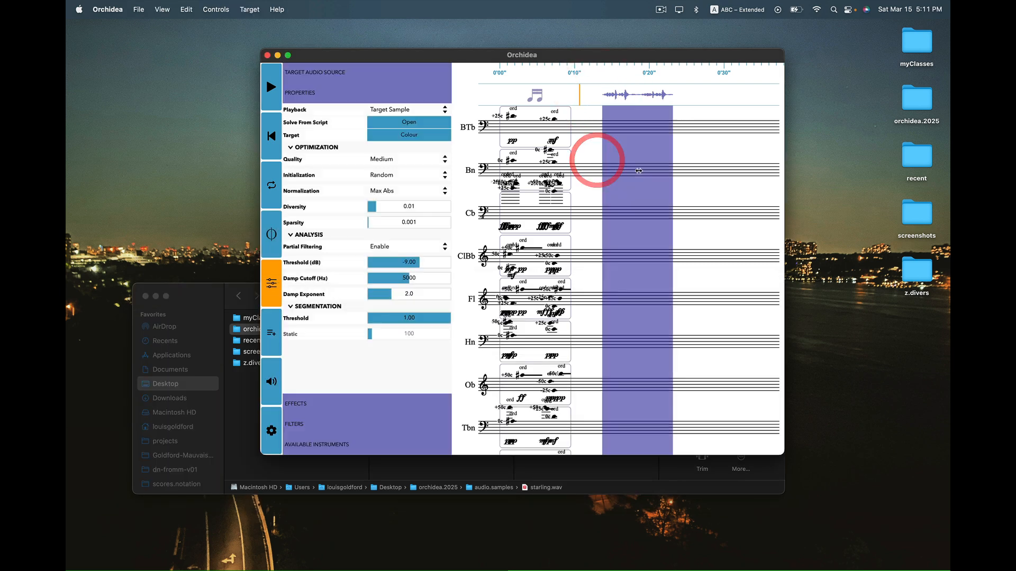
{"action": "left_click", "coordinate": [622, 170]}
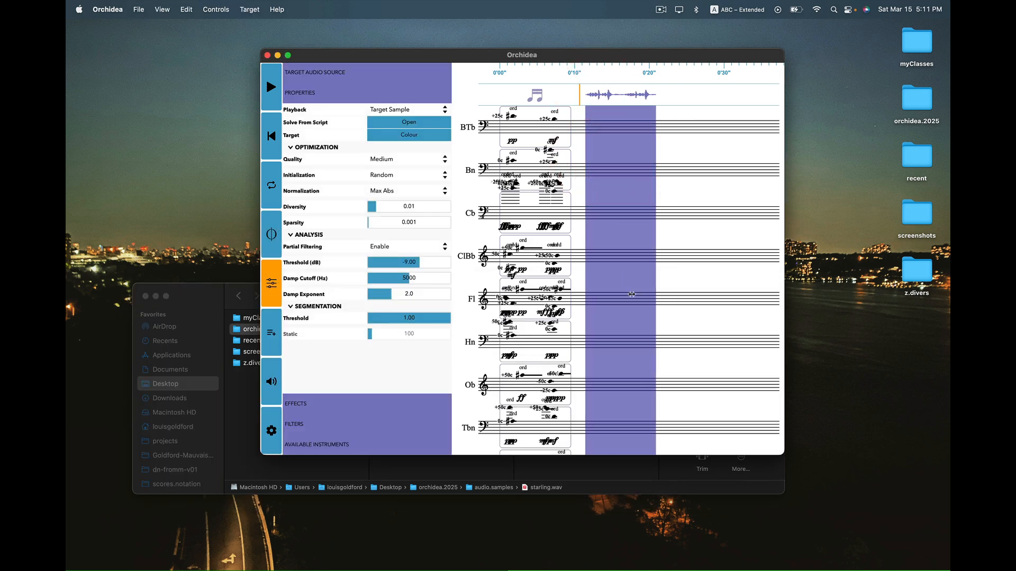
Step: Set the second target's segmentation threshold to 0.07 and its timegate to 19
{"action": "left_click", "coordinate": [405, 318]}
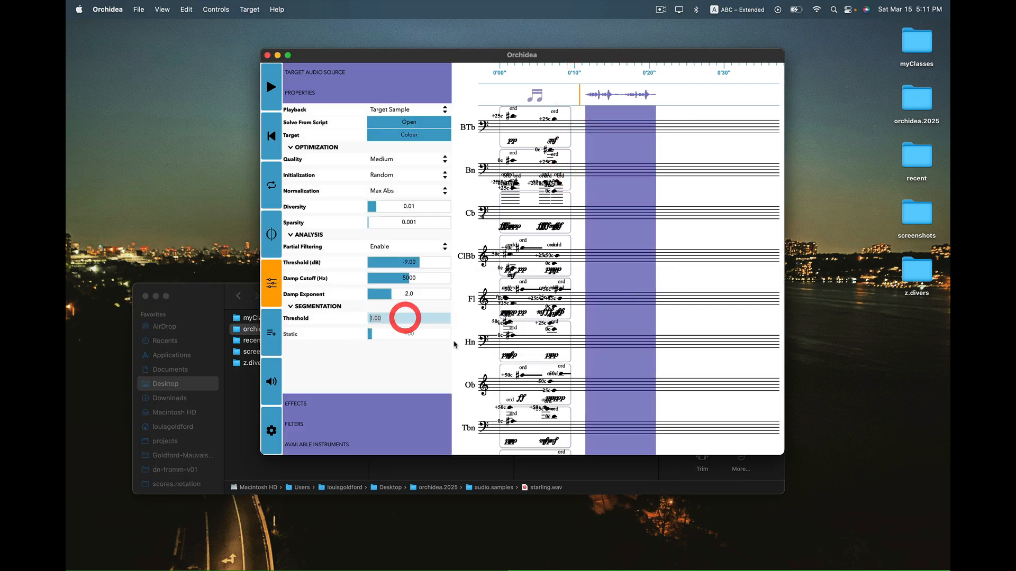
{"action": "type", "text": "0.9"}
{"action": "key", "text": "BackSpace"}
{"action": "type", "text": "07"}
{"action": "key", "text": "Return"}
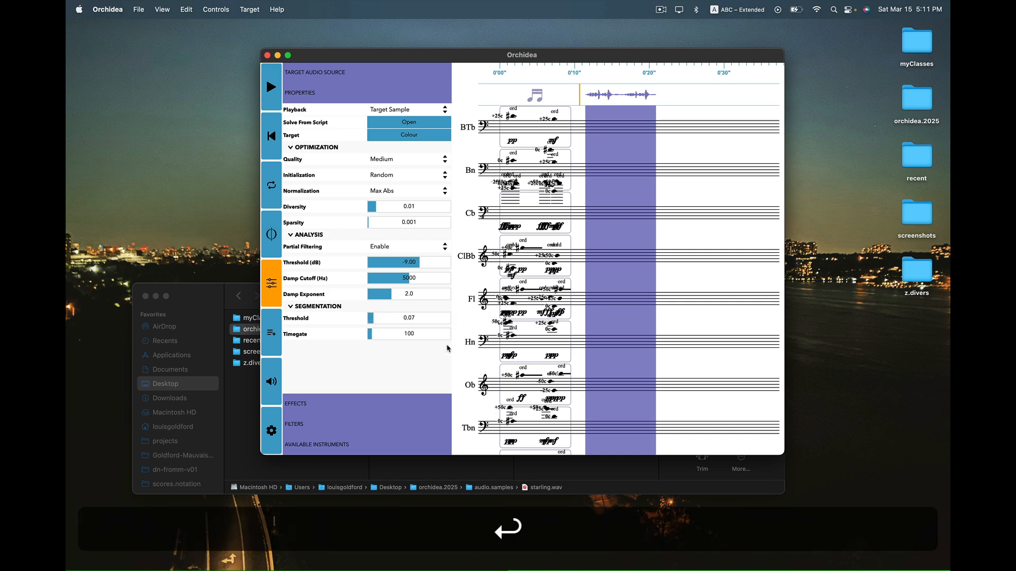
{"action": "left_click", "coordinate": [416, 335]}
{"action": "type", "text": "19"}
{"action": "key", "text": "Return"}
{"action": "left_click", "coordinate": [373, 373]}
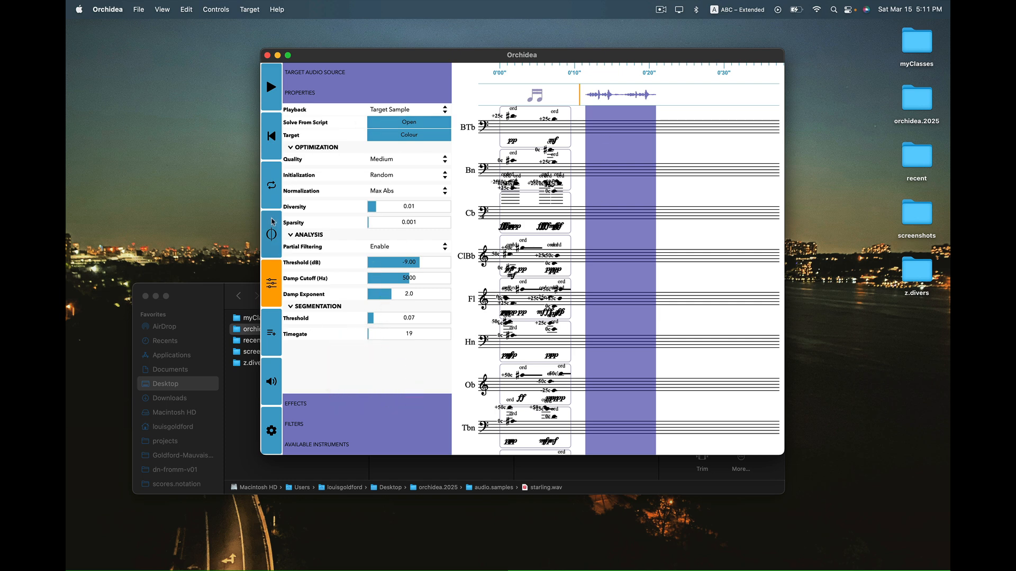
Step: Generate the second target's orchestration with the MFCC database and move the playhead to its beginning
{"action": "left_click", "coordinate": [270, 237]}
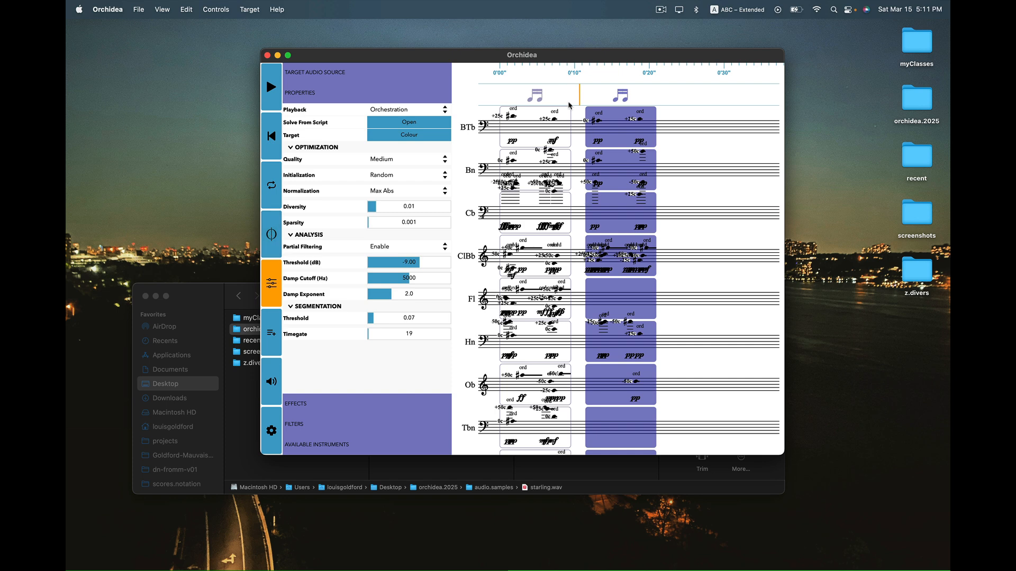
{"action": "left_click", "coordinate": [586, 93]}
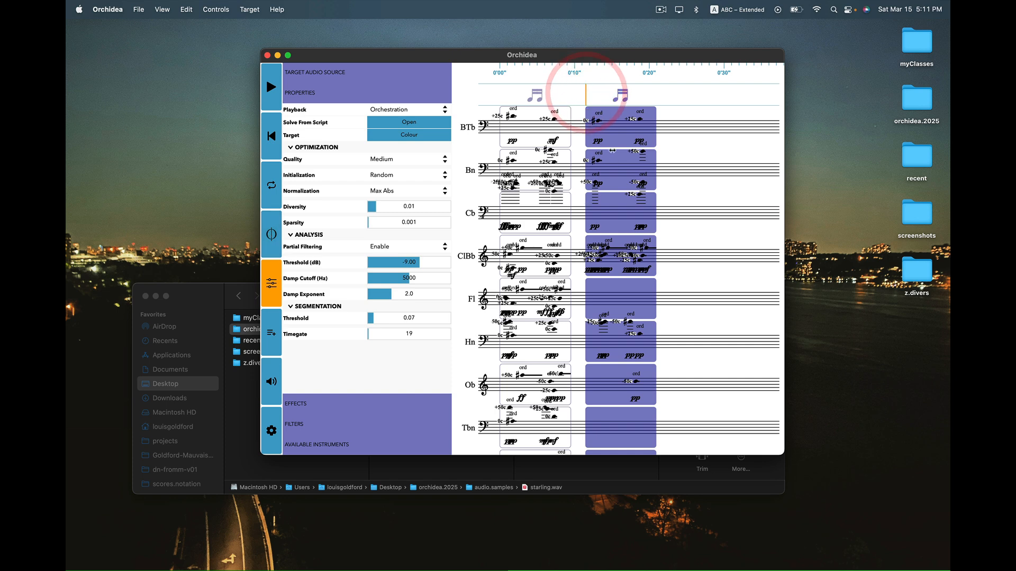
Step: Play the second orchestration, and add starling.wav from Finder as a third target just after it, at about 0'22" on the timeline
{"action": "key", "text": "space"}
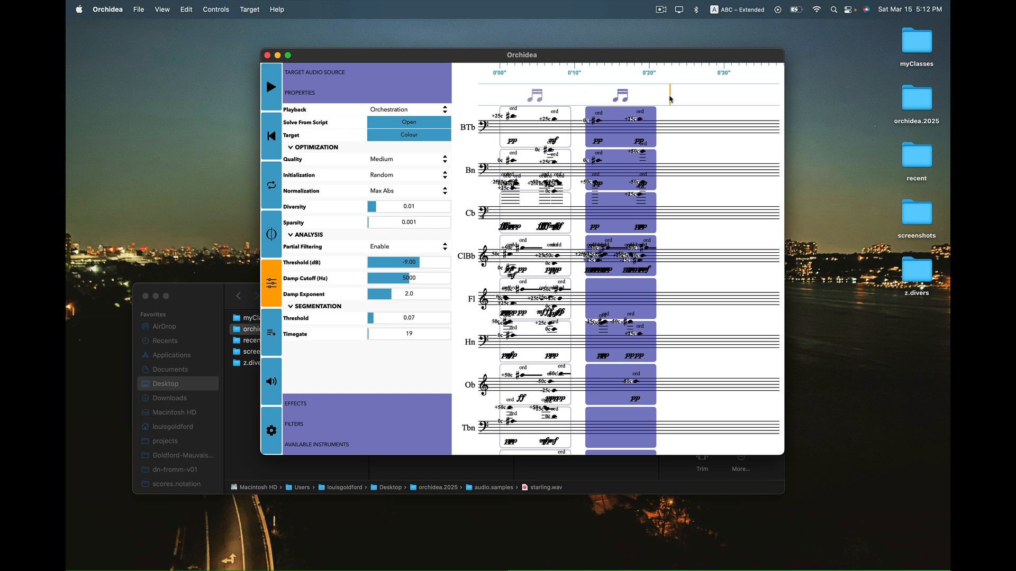
{"action": "key", "text": "super+Tab"}
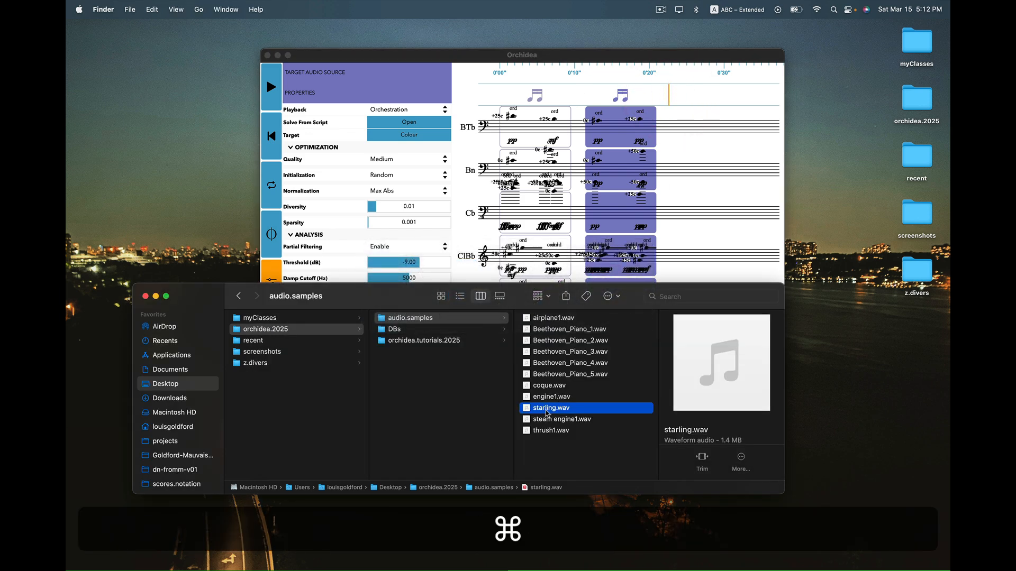
{"action": "left_click_drag", "start_coordinate": [548, 413], "coordinate": [683, 96]}
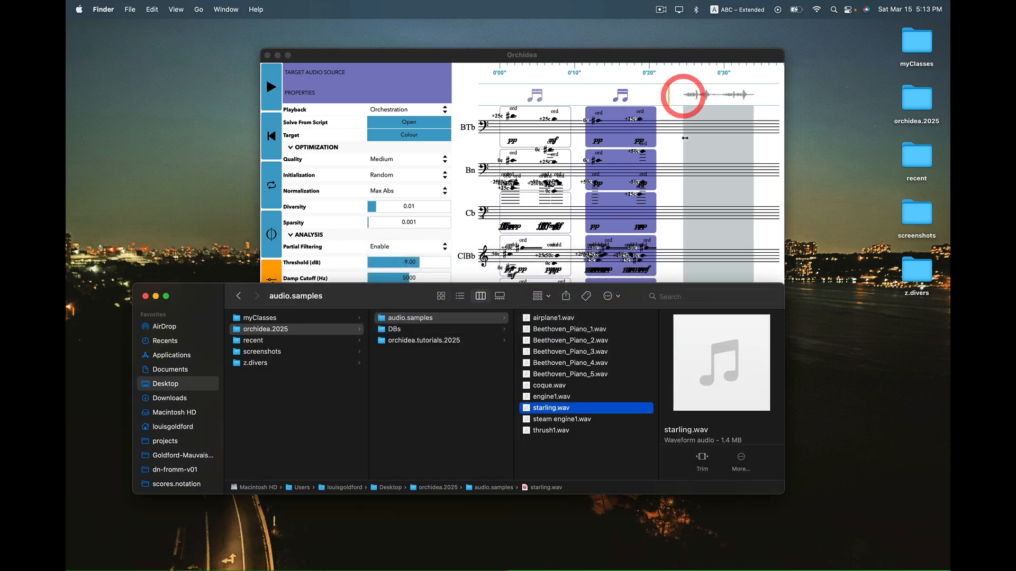
{"action": "left_click", "coordinate": [707, 136]}
{"action": "left_click_drag", "start_coordinate": [711, 137], "coordinate": [715, 168]}
Step: Set the third target's segmentation threshold to 0.07 and its timegate to 19
{"action": "left_click", "coordinate": [421, 314]}
{"action": "type", "text": "0.07"}
{"action": "key", "text": "Return"}
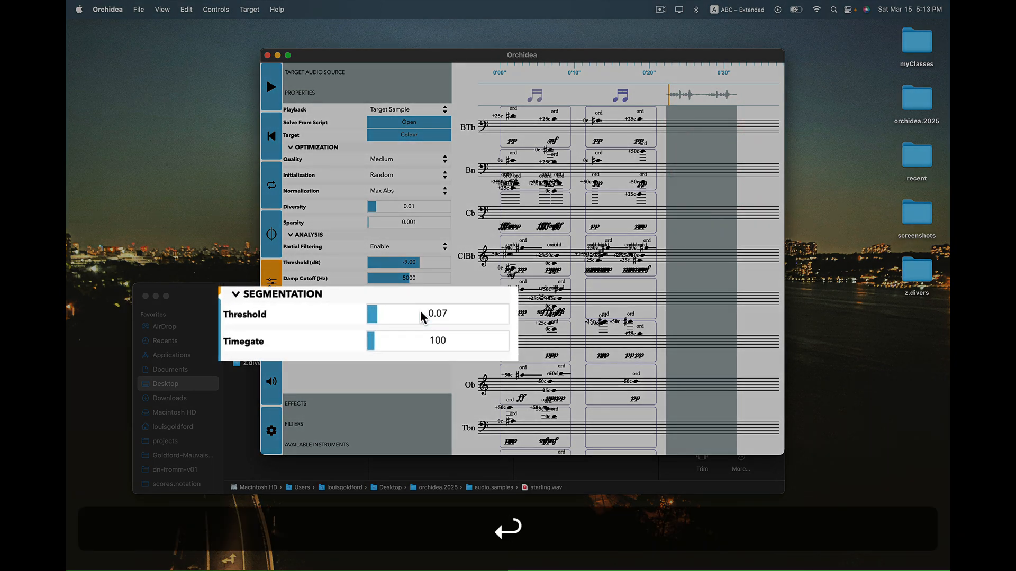
{"action": "left_click", "coordinate": [391, 347]}
{"action": "type", "text": "19"}
{"action": "key", "text": "Return"}
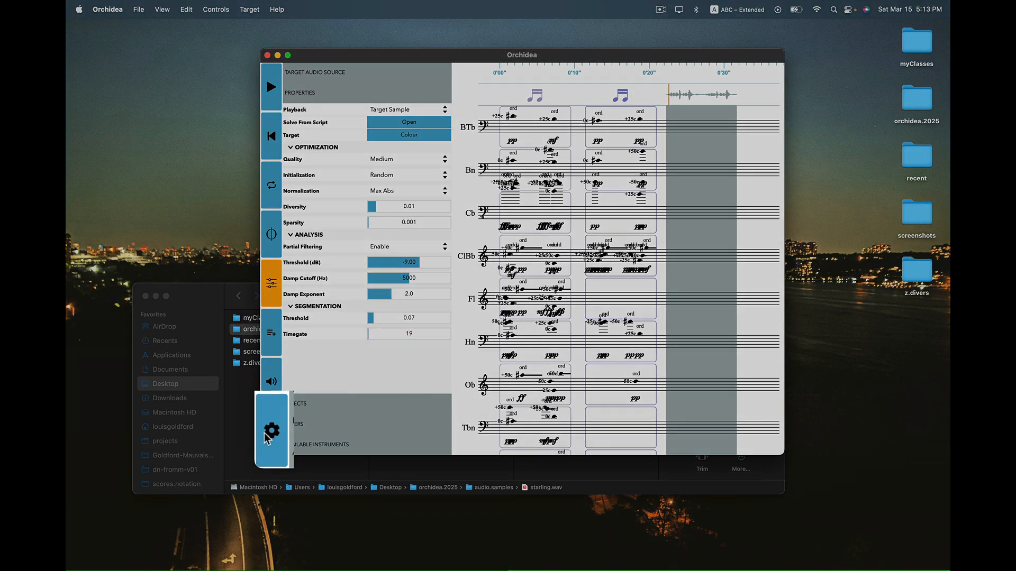
Step: Replace the analysis database with TinySOL.specenv.db and load it
{"action": "left_click", "coordinate": [271, 430]}
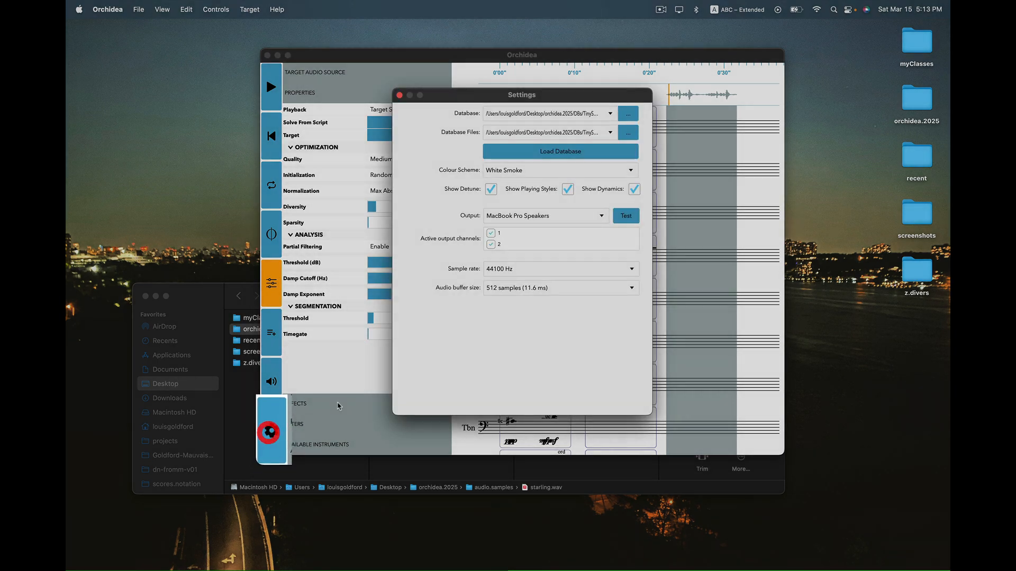
{"action": "left_click", "coordinate": [626, 114]}
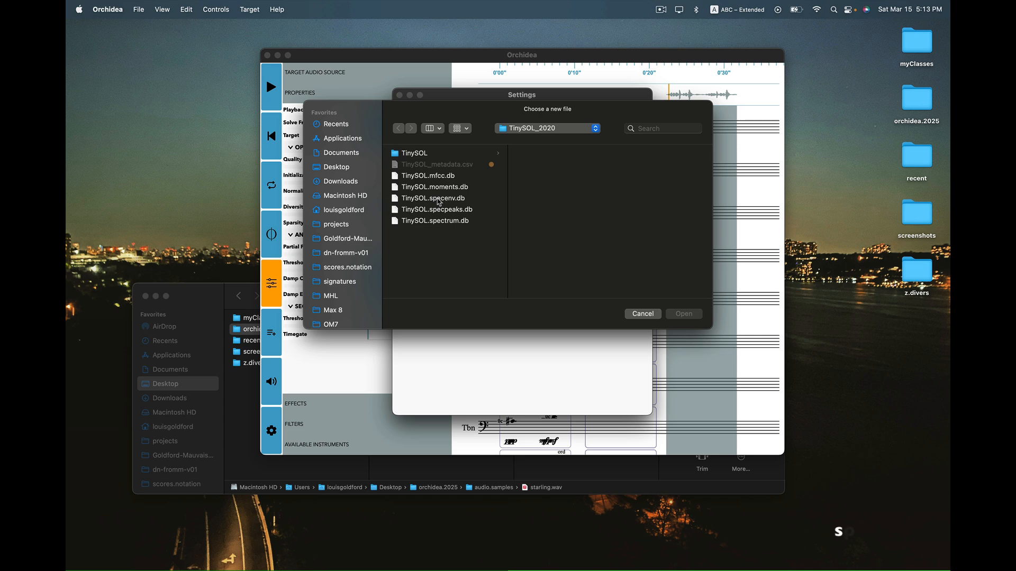
{"action": "left_click", "coordinate": [438, 201]}
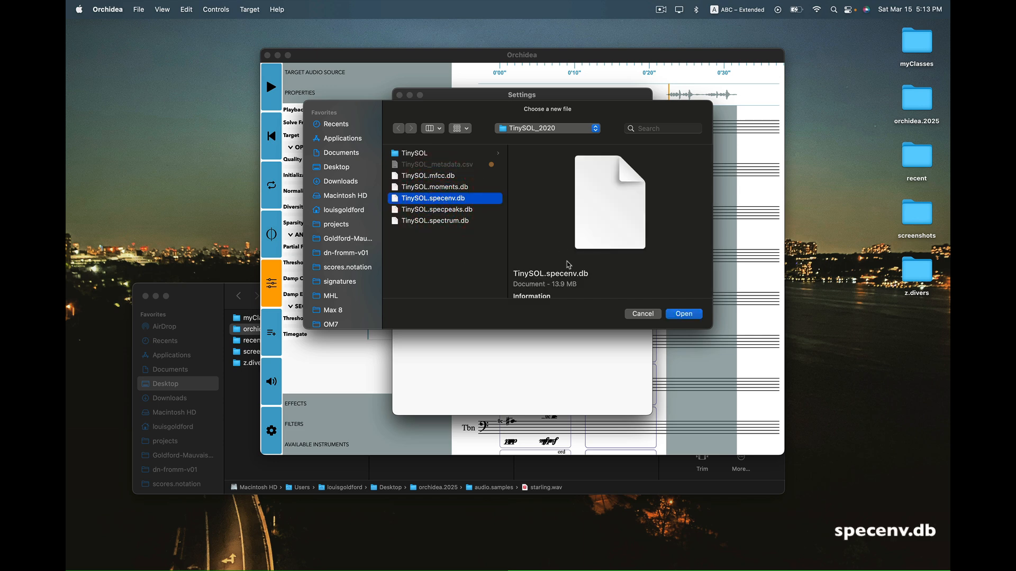
{"action": "left_click", "coordinate": [683, 314]}
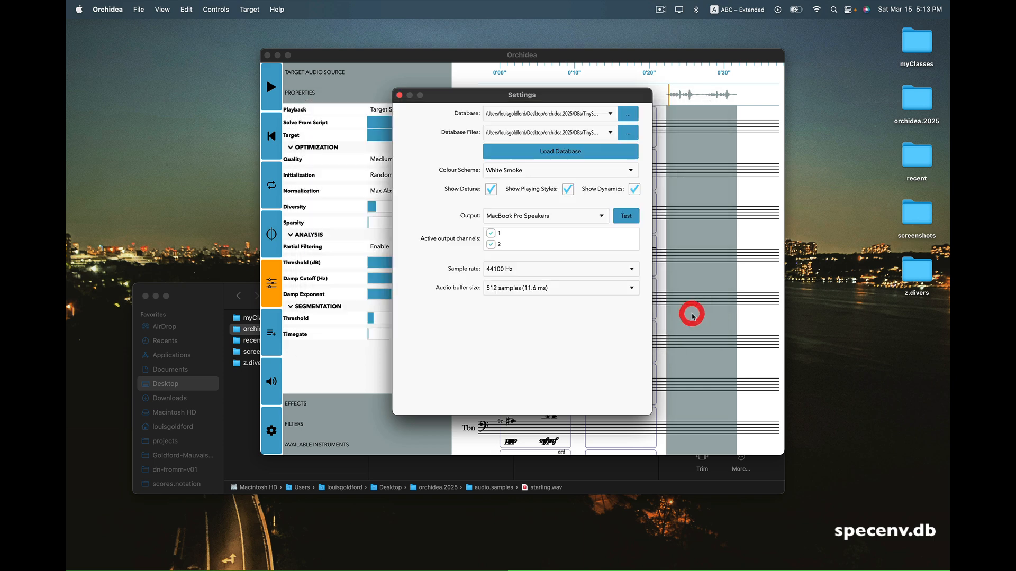
{"action": "left_click", "coordinate": [571, 155]}
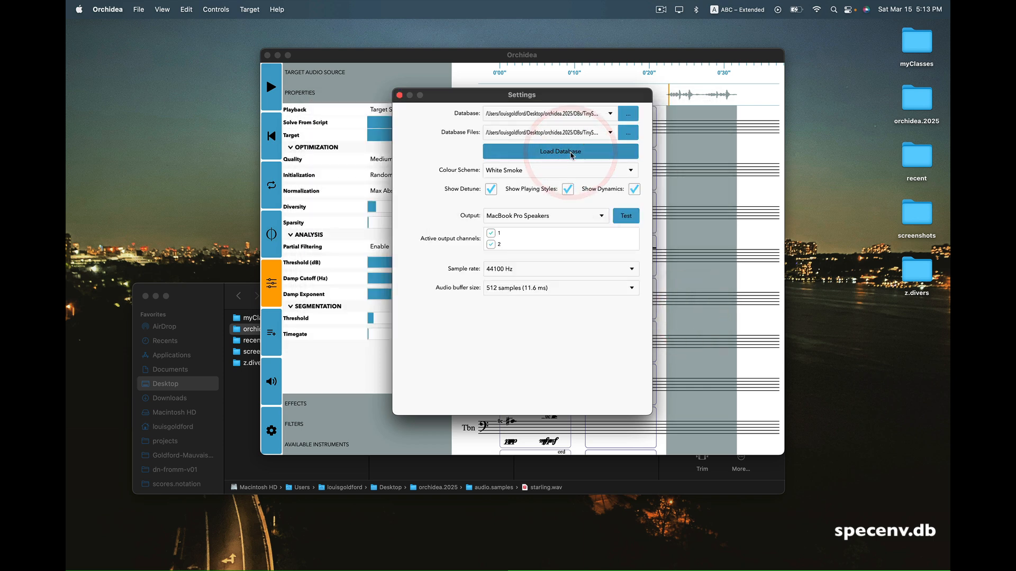
{"action": "left_click", "coordinate": [399, 95]}
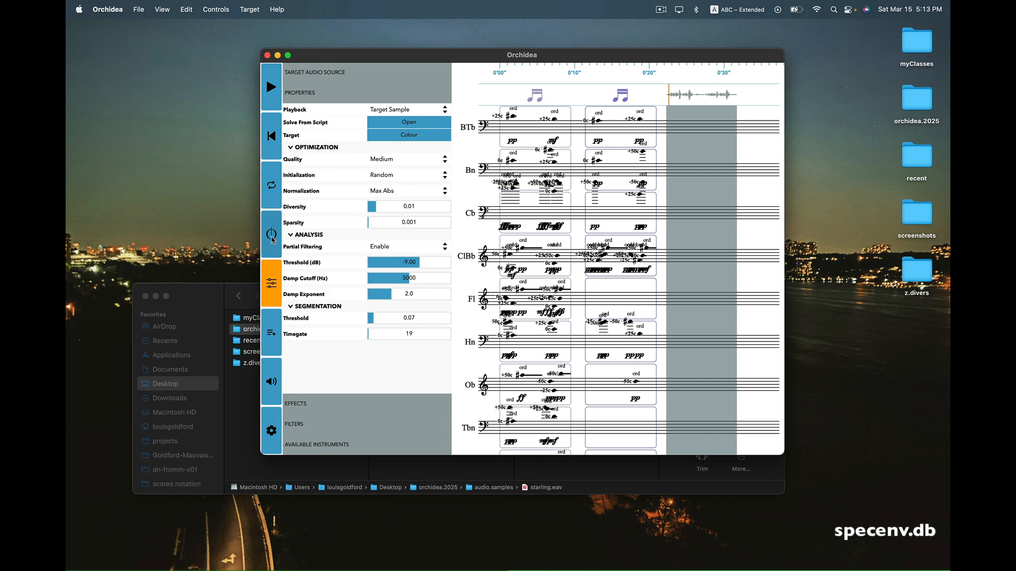
Step: Generate the third target's orchestration with the specenv database and play it back from its beginning
{"action": "left_click", "coordinate": [271, 240]}
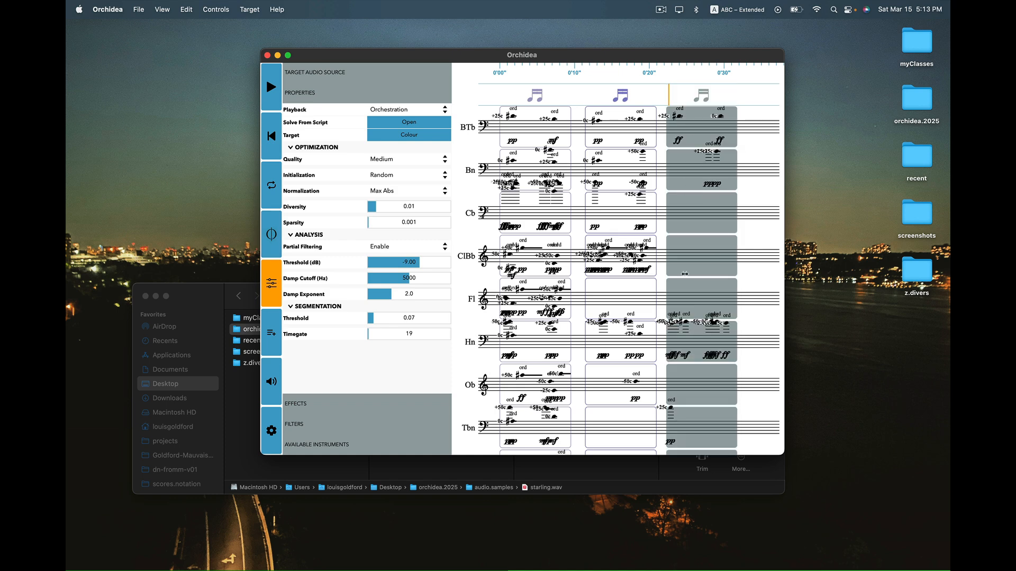
{"action": "left_click", "coordinate": [669, 96]}
{"action": "key", "text": "space"}
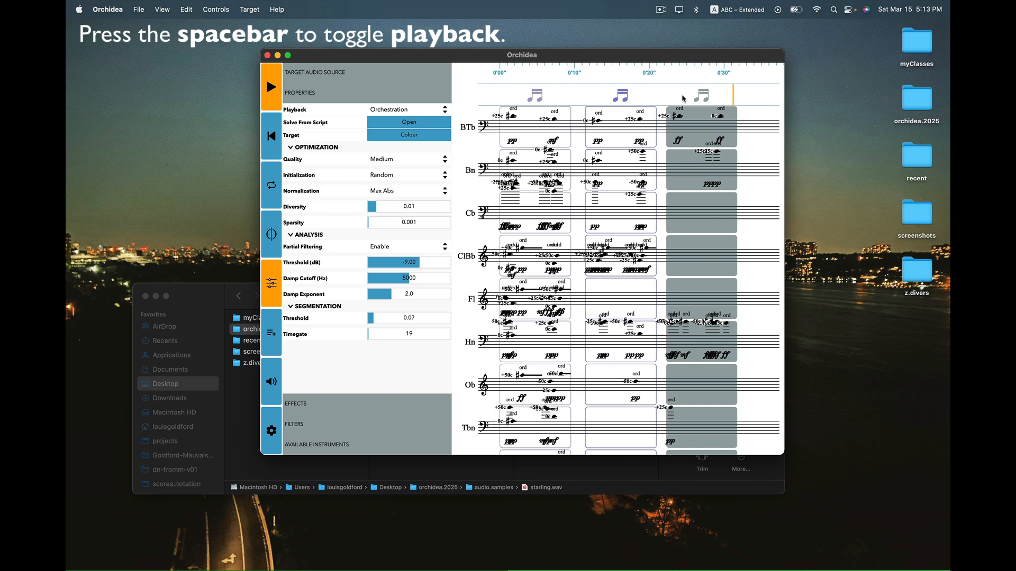
{"action": "key", "text": "space"}
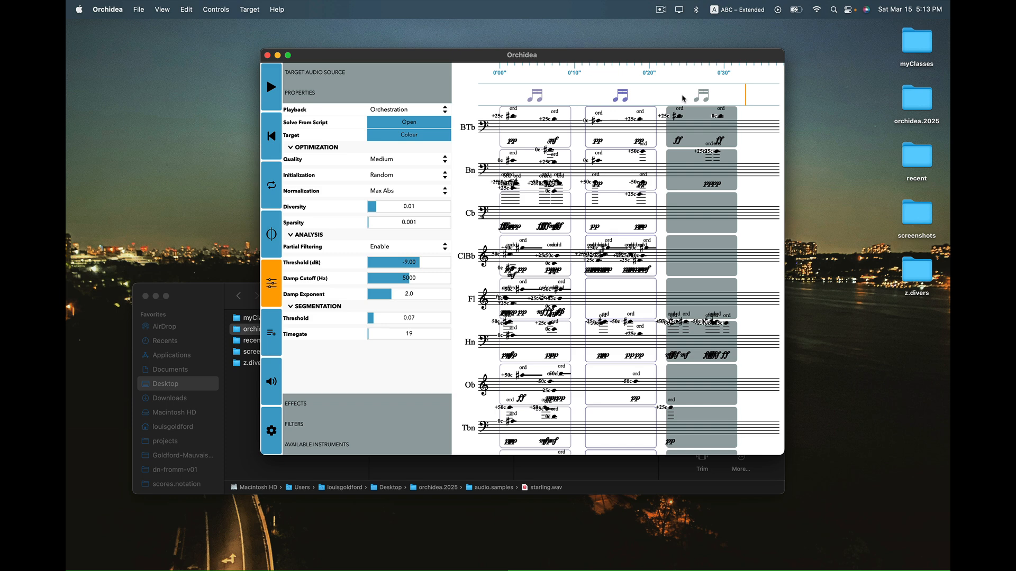
Step: Add starling.wav from Finder as a fourth target at about 0'33" and enlarge the Orchidea window to fit all four on the timeline
{"action": "key", "text": "super+Tab"}
{"action": "left_click_drag", "start_coordinate": [551, 408], "coordinate": [757, 96]}
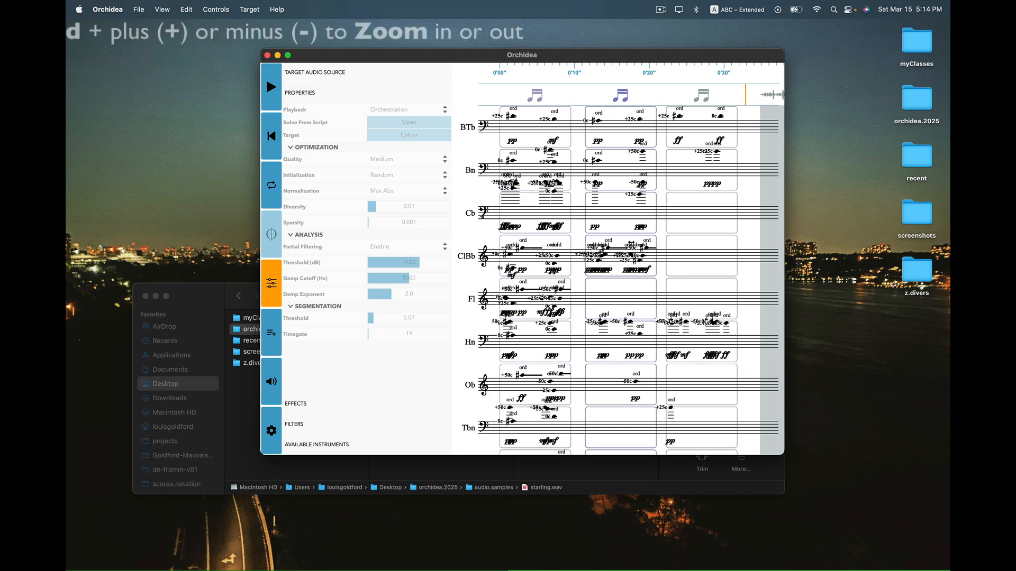
{"action": "key", "text": "super+equal"}
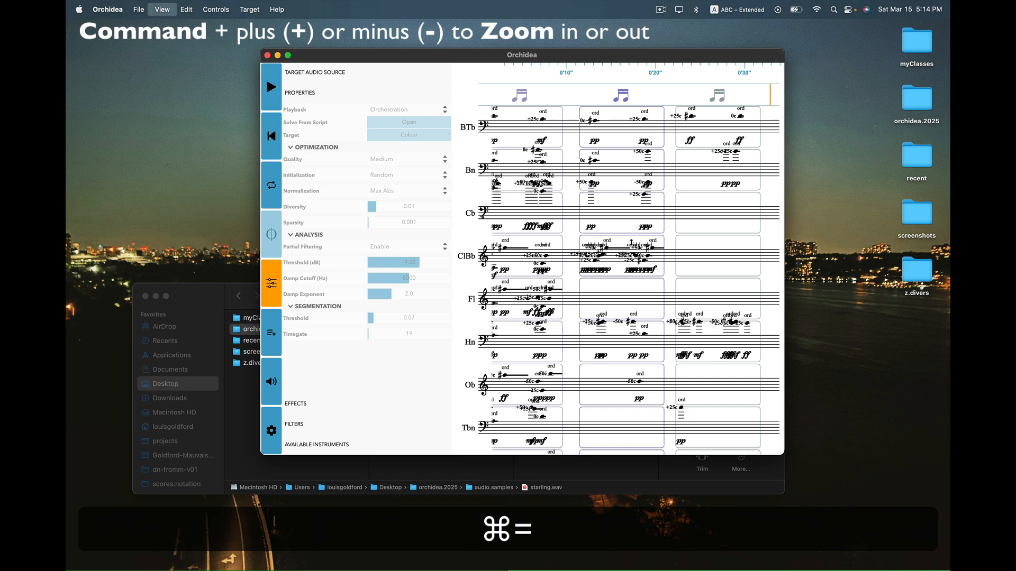
{"action": "key", "text": "super+equal"}
{"action": "left_click_drag", "start_coordinate": [566, 53], "coordinate": [471, 52]}
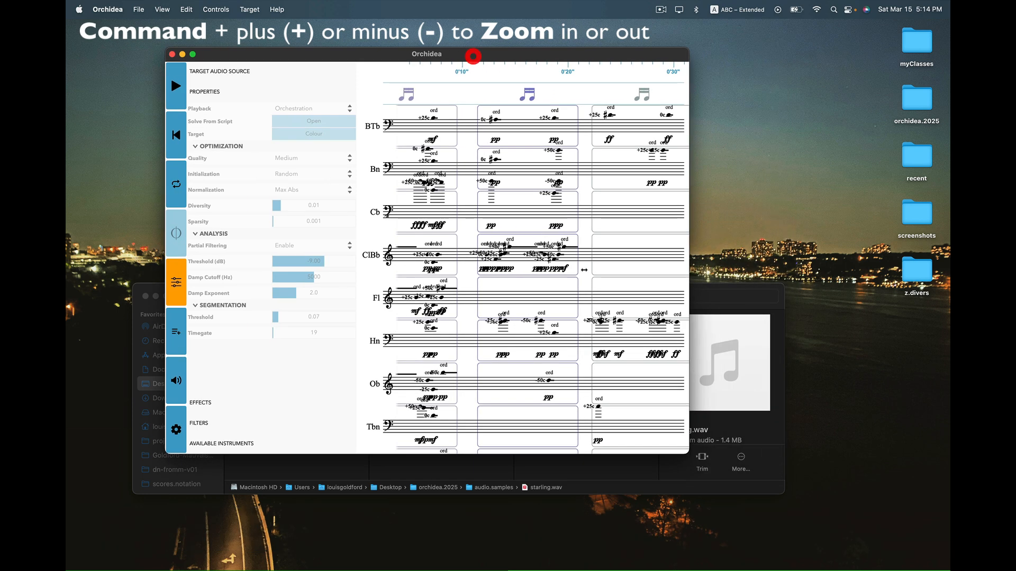
{"action": "left_click_drag", "start_coordinate": [684, 453], "coordinate": [910, 500]}
{"action": "scroll", "coordinate": [720, 349], "scroll_direction": "left", "scroll_amount": 3}
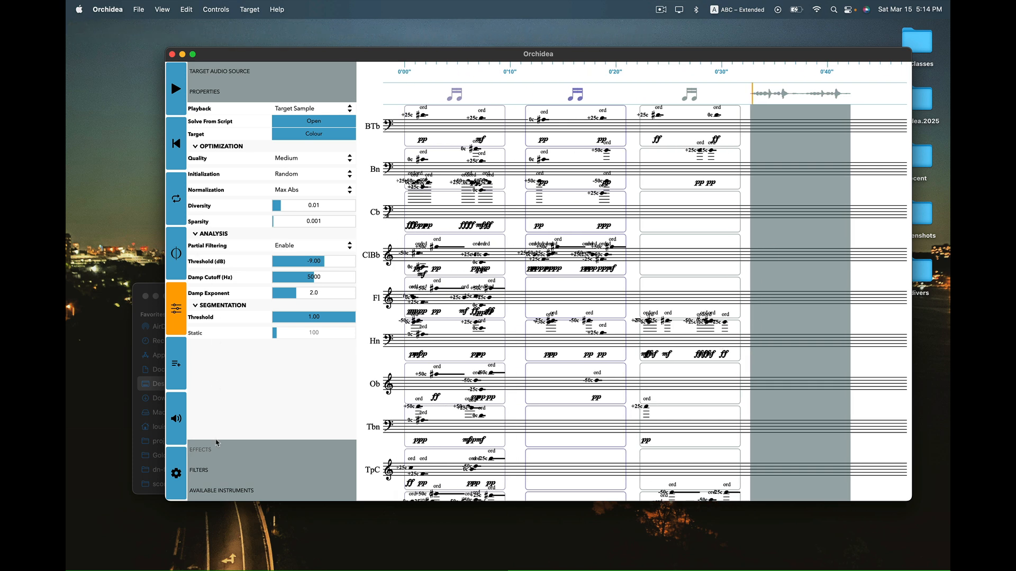
Step: Set the fourth target's segmentation threshold to 0.07 and its timegate to 19
{"action": "left_click", "coordinate": [294, 313]}
{"action": "type", "text": "0.07"}
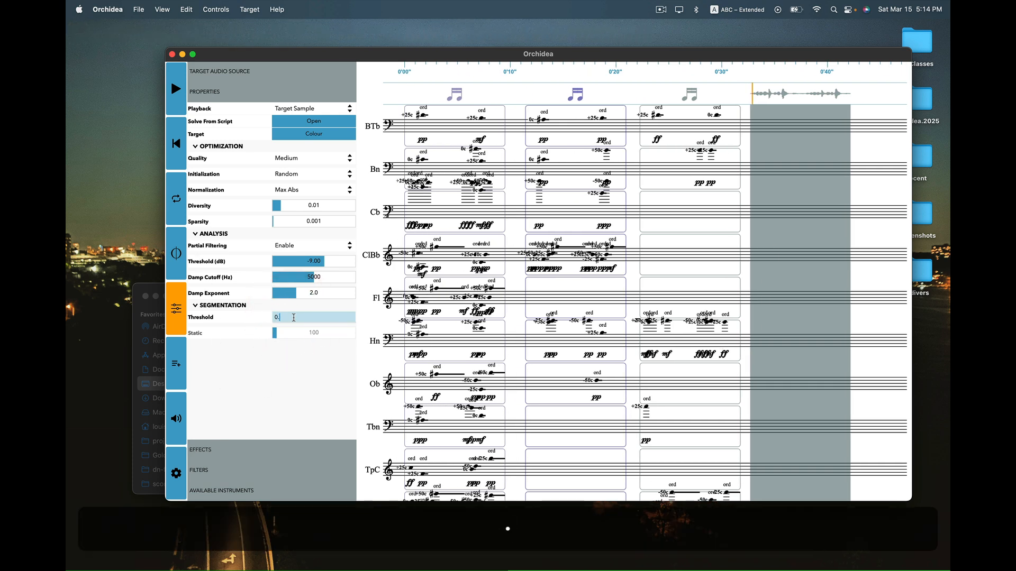
{"action": "key", "text": "Return"}
{"action": "left_click", "coordinate": [294, 335]}
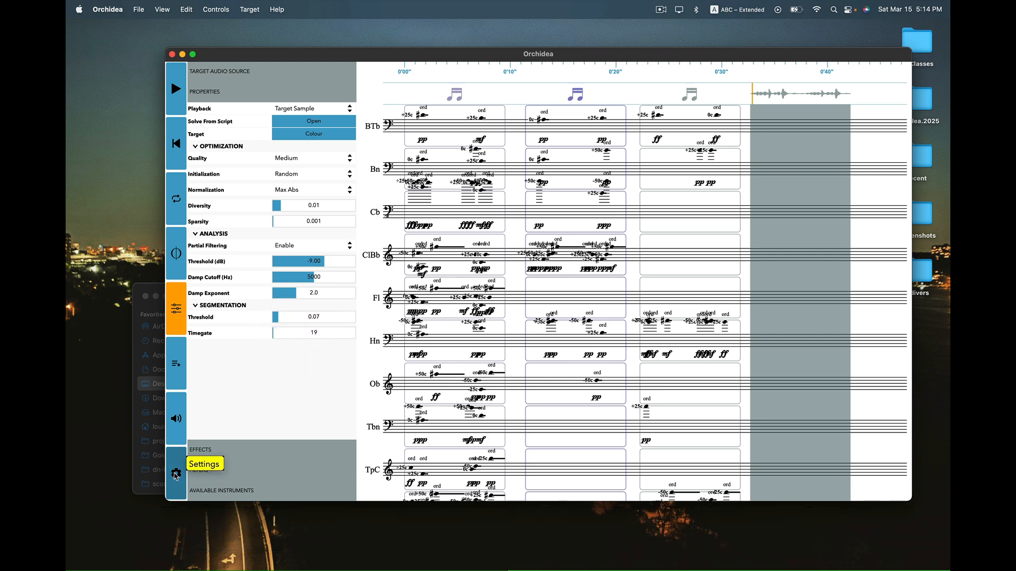
Step: Replace the analysis database with TinySOL.specpeaks.db and load it
{"action": "left_click", "coordinate": [177, 474]}
{"action": "left_click", "coordinate": [644, 129]}
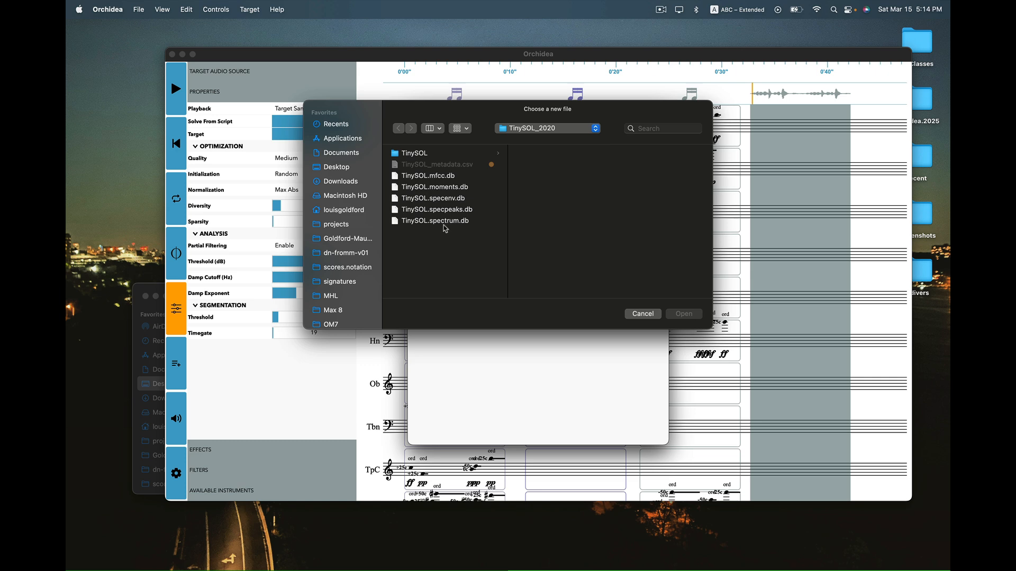
{"action": "left_click", "coordinate": [439, 212]}
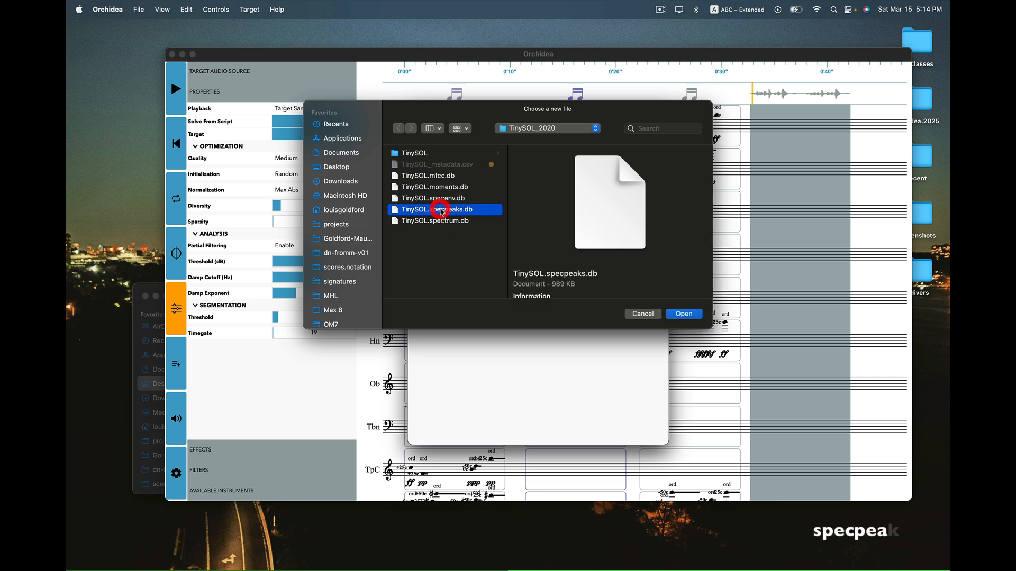
{"action": "left_click", "coordinate": [682, 314]}
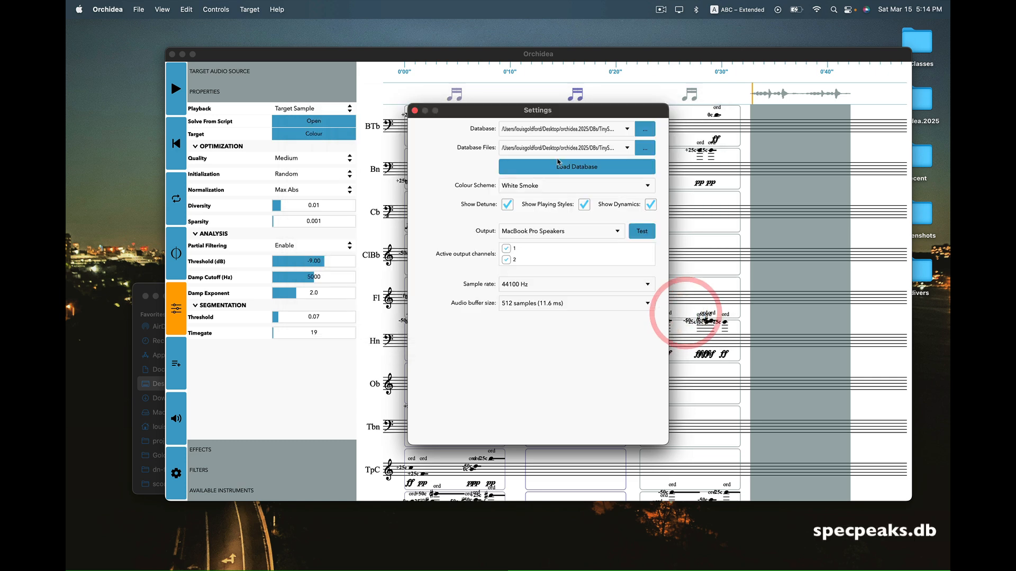
{"action": "left_click", "coordinate": [554, 167]}
{"action": "left_click", "coordinate": [415, 110]}
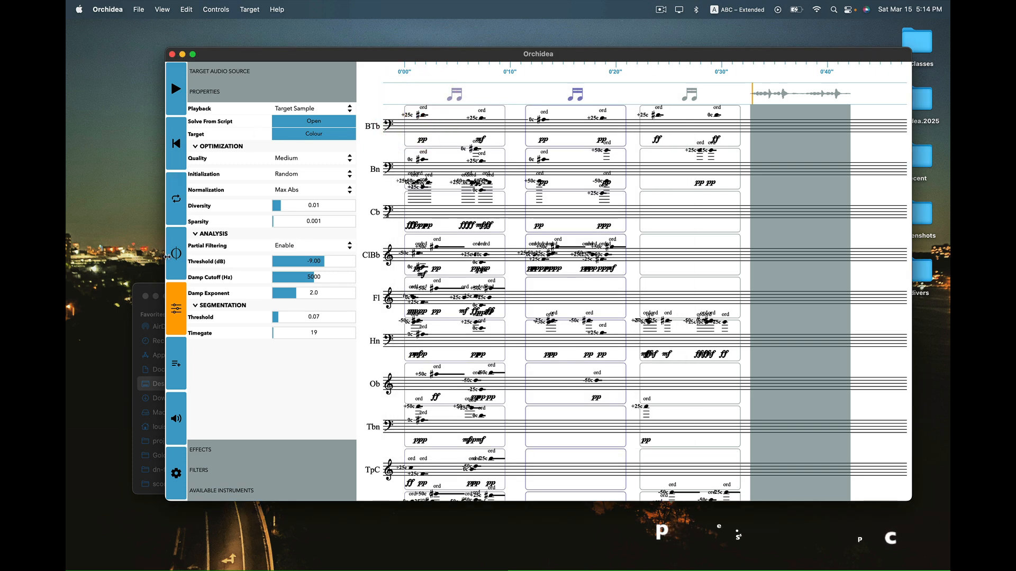
Step: Generate and play the fourth target's orchestration with the specpeaks database, and select the second orchestration on the timeline
{"action": "left_click", "coordinate": [177, 254]}
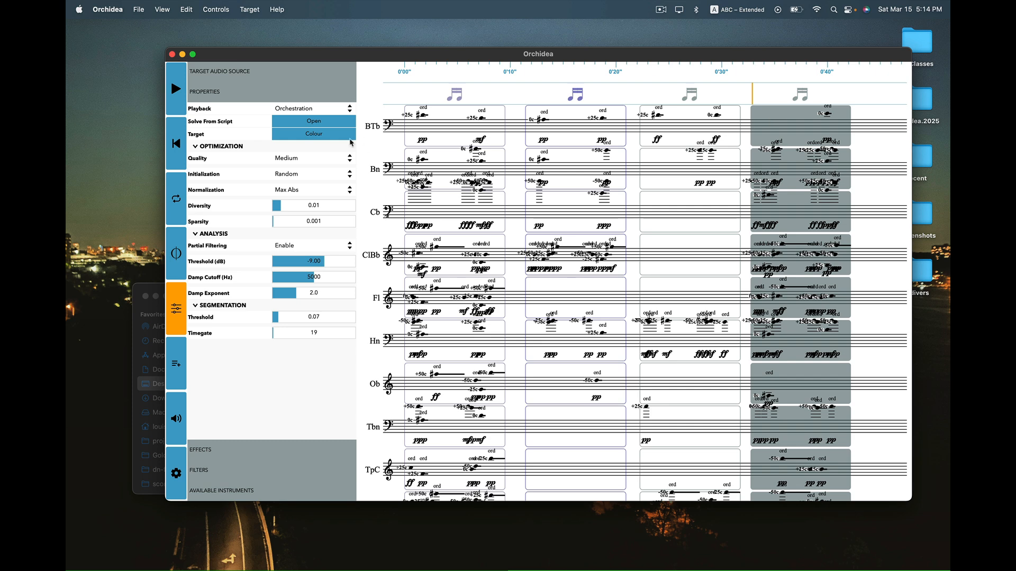
{"action": "key", "text": "space"}
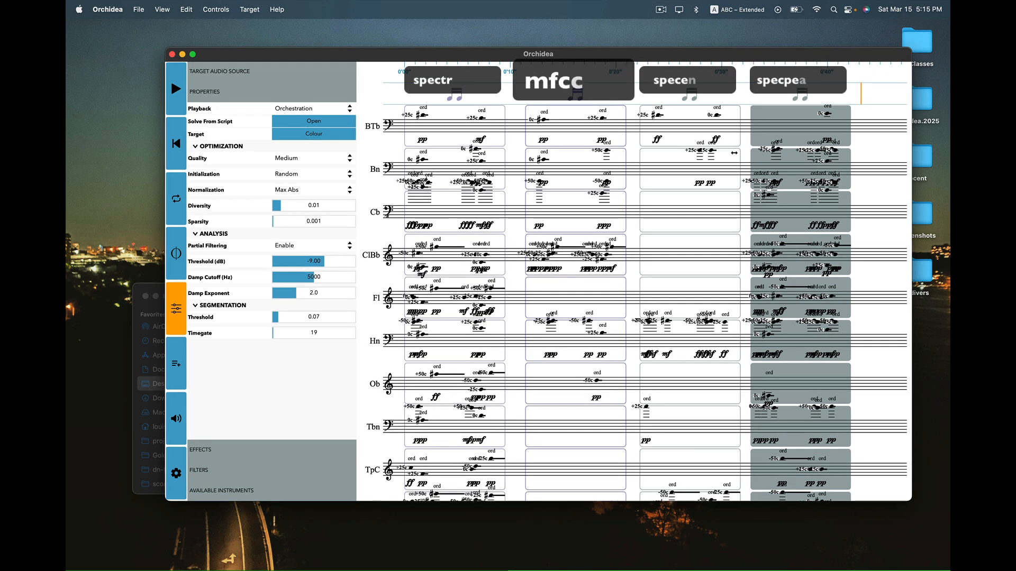
{"action": "left_click", "coordinate": [574, 136]}
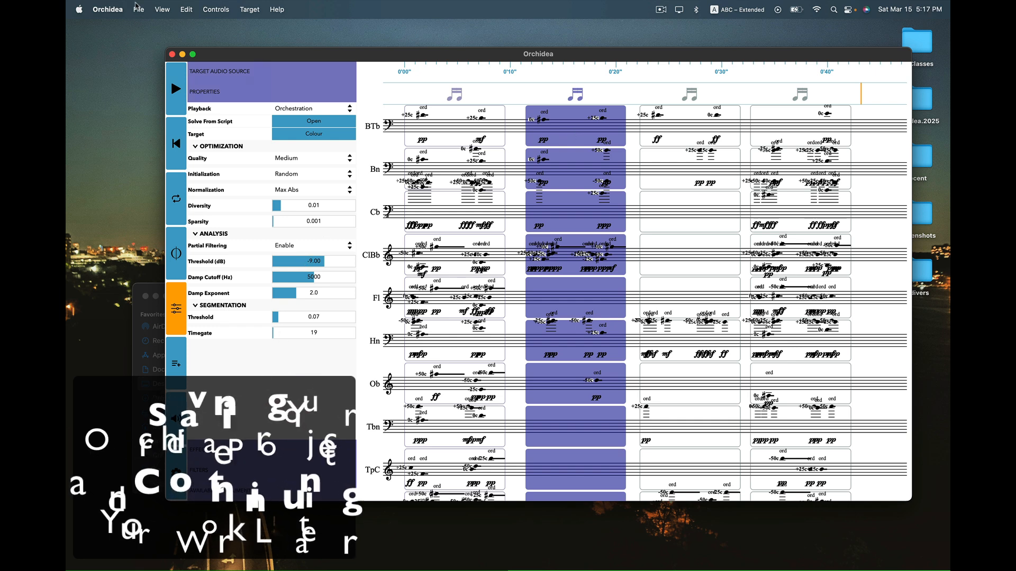
Step: Save the project on the Desktop as MyStarling.orchidea
{"action": "left_click", "coordinate": [136, 8]}
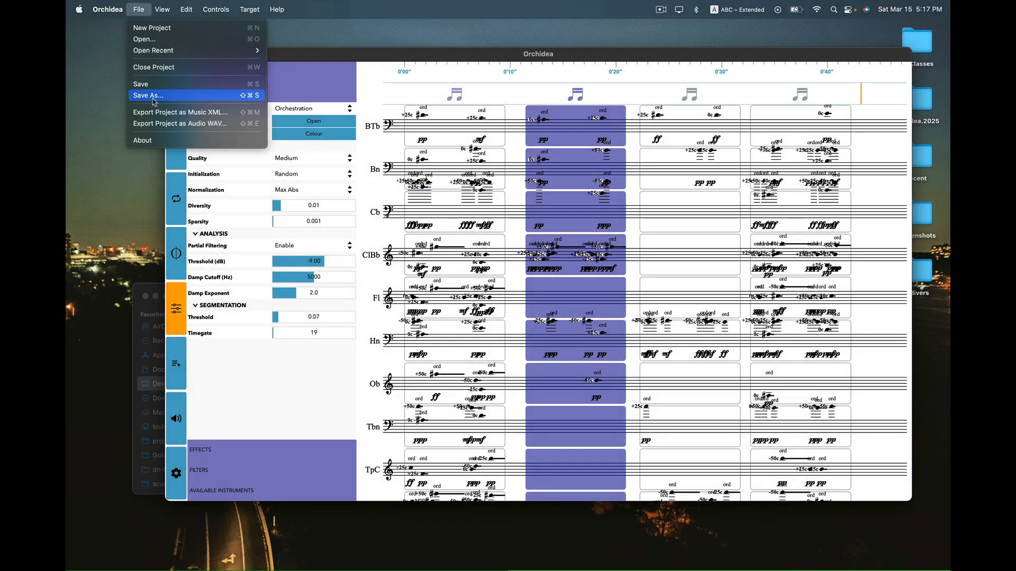
{"action": "left_click", "coordinate": [178, 97]}
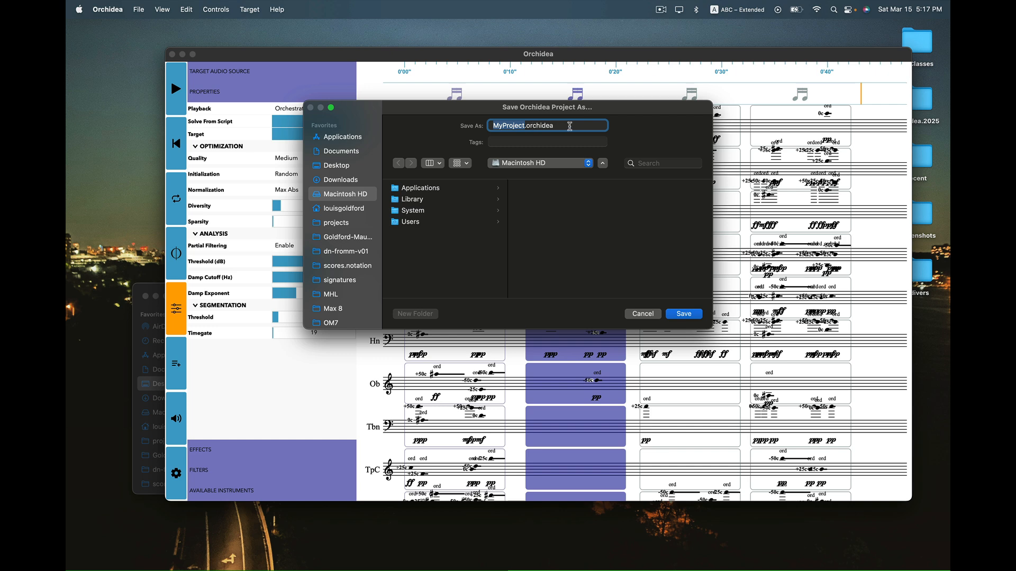
{"action": "double_click", "coordinate": [500, 126]}
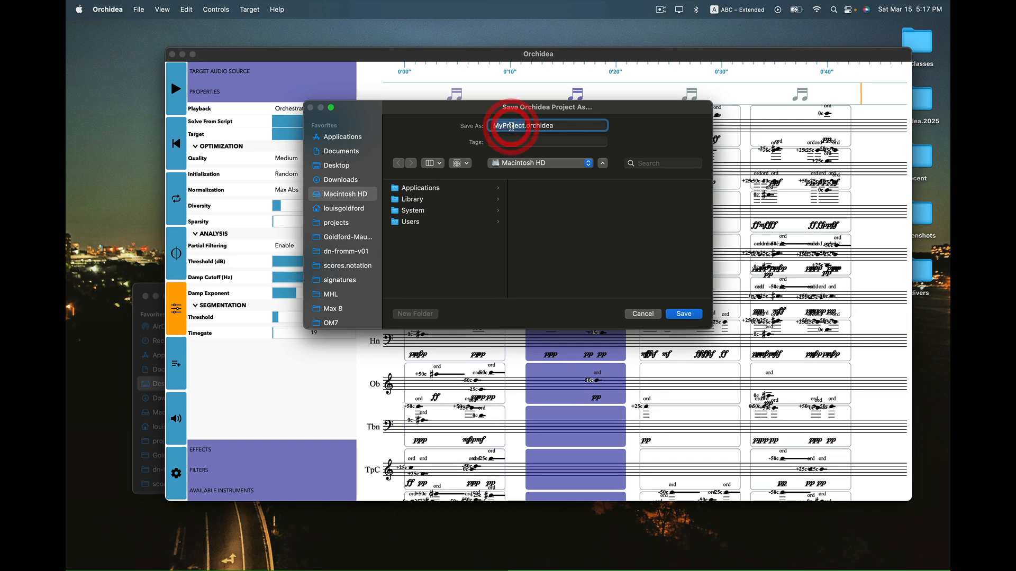
{"action": "type", "text": "MyStarling"}
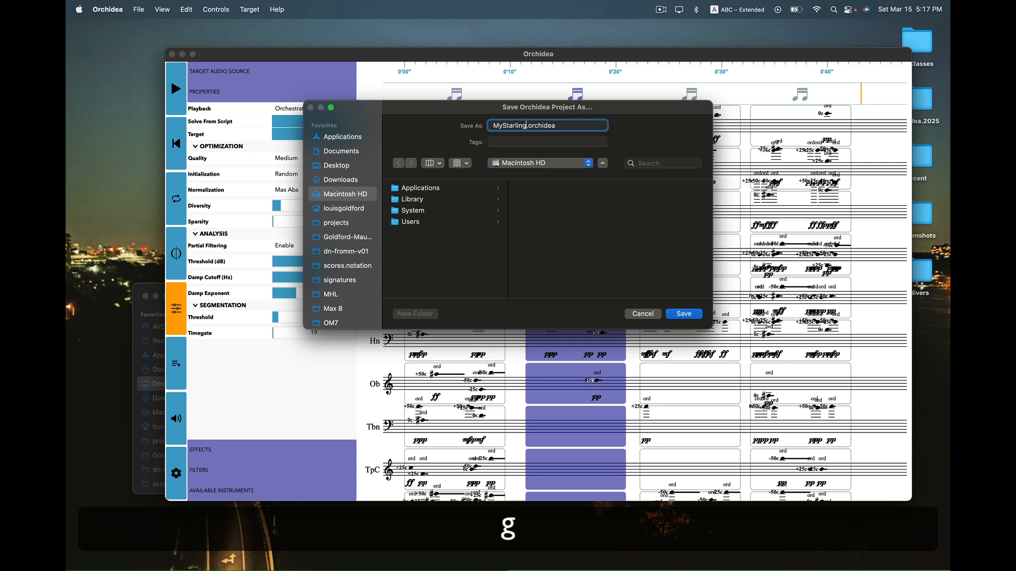
{"action": "left_click", "coordinate": [342, 165]}
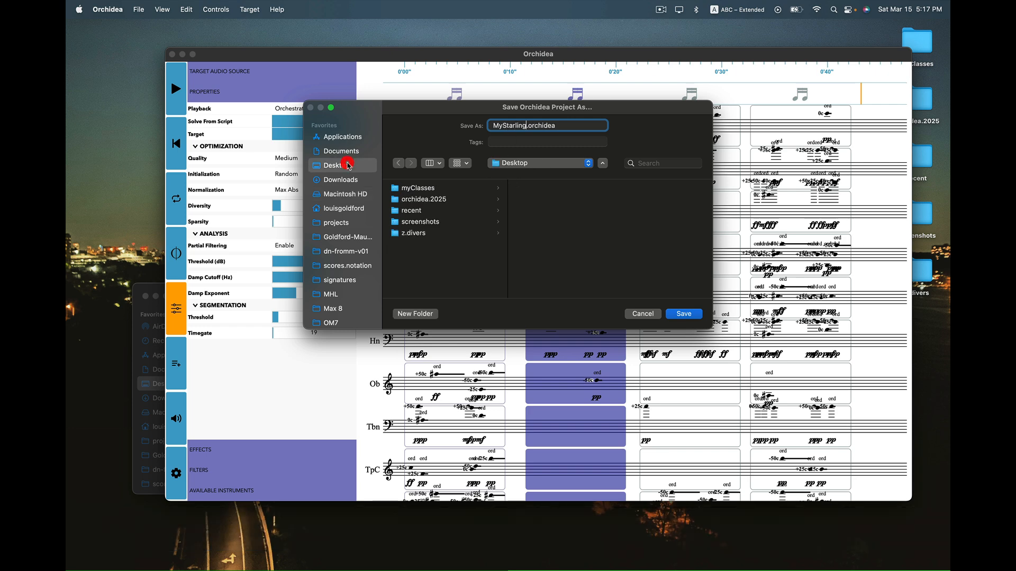
{"action": "left_click", "coordinate": [684, 313]}
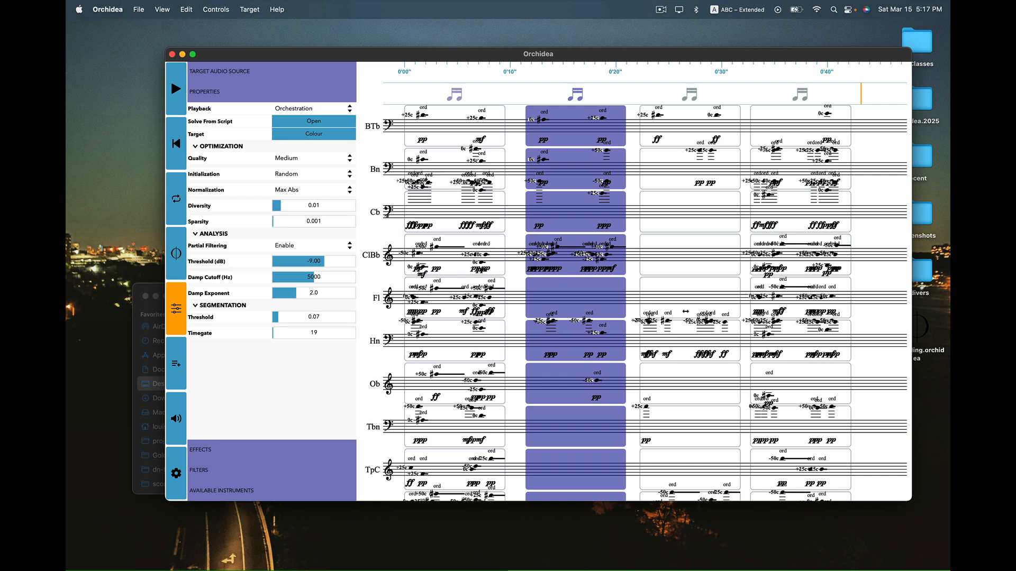
{"action": "left_click", "coordinate": [139, 4]}
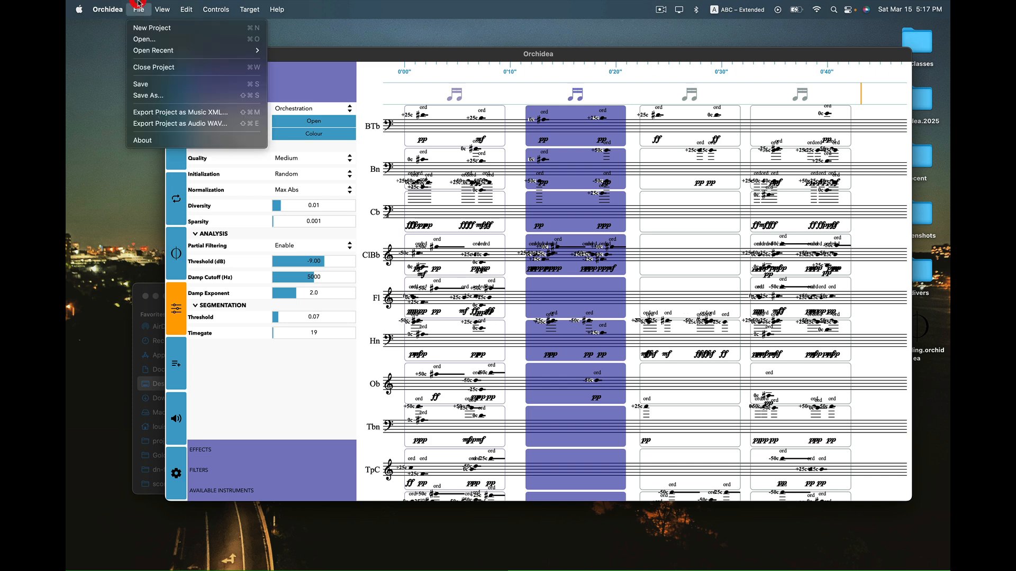
{"action": "left_click", "coordinate": [123, 5]}
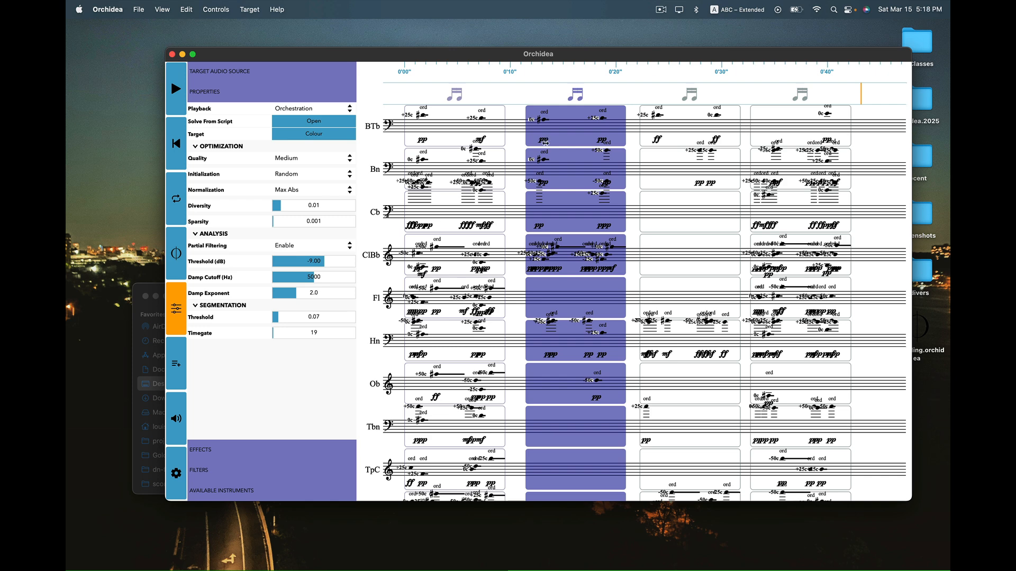
Step: Force quit Orchidea and relaunch the application
{"action": "left_click", "coordinate": [79, 9]}
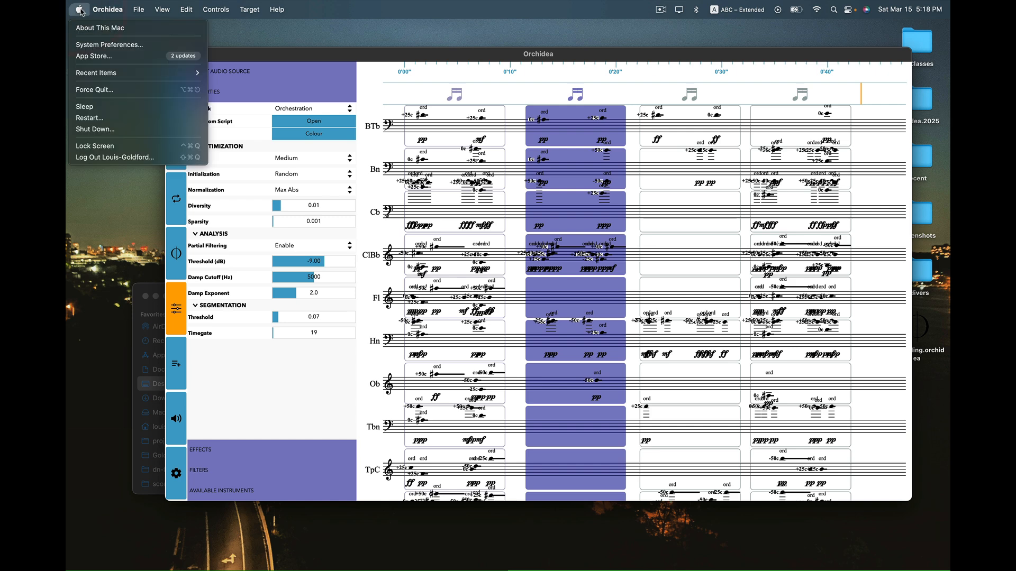
{"action": "left_click", "coordinate": [87, 90]}
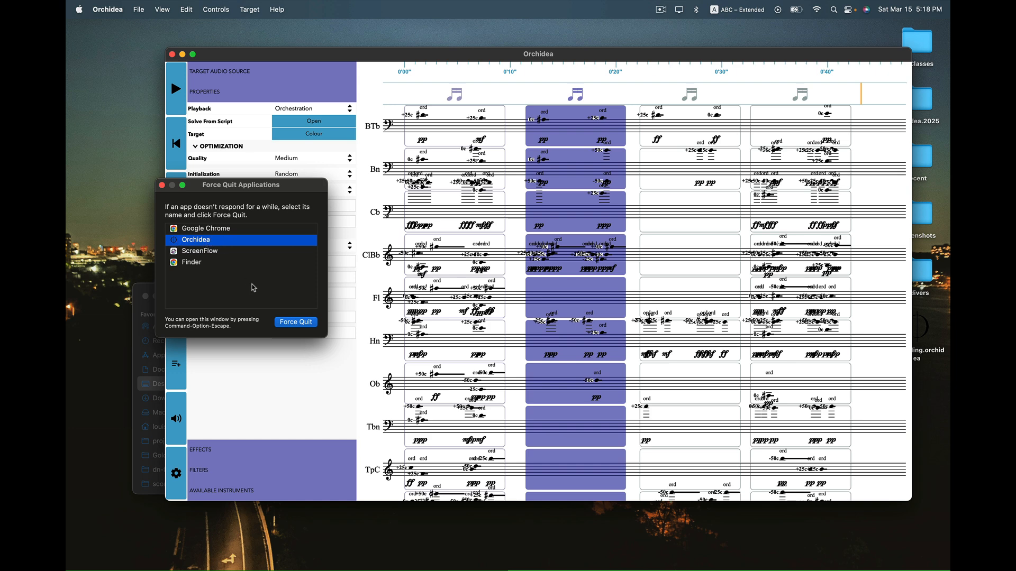
{"action": "left_click", "coordinate": [297, 322]}
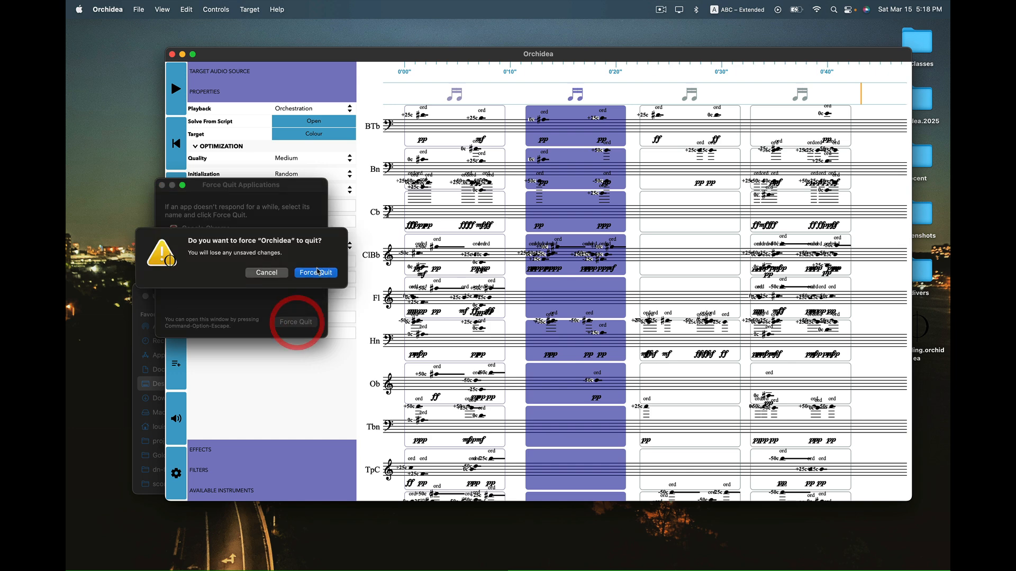
{"action": "left_click", "coordinate": [316, 274]}
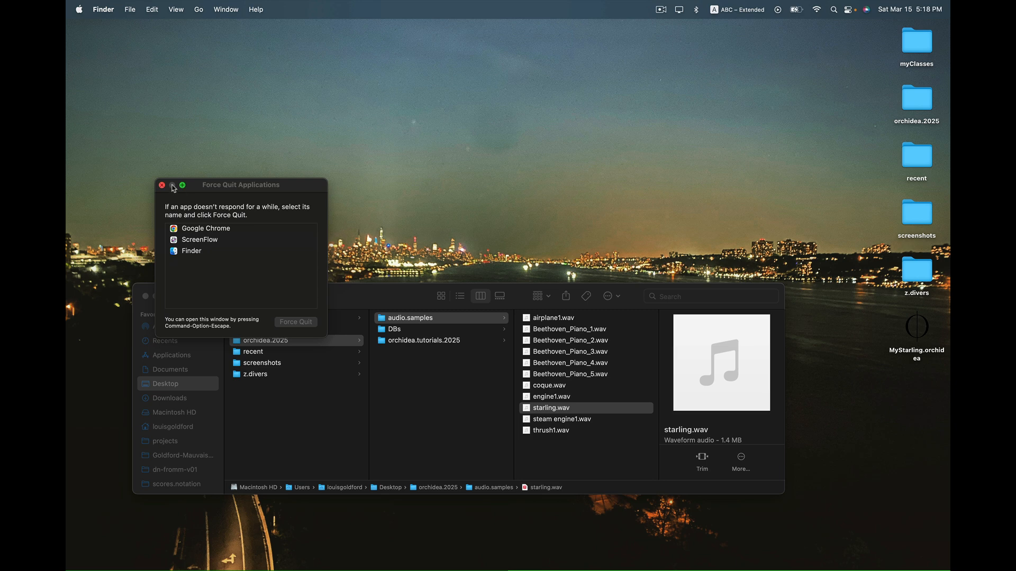
{"action": "key", "text": "super+space"}
{"action": "type", "text": "orchidea"}
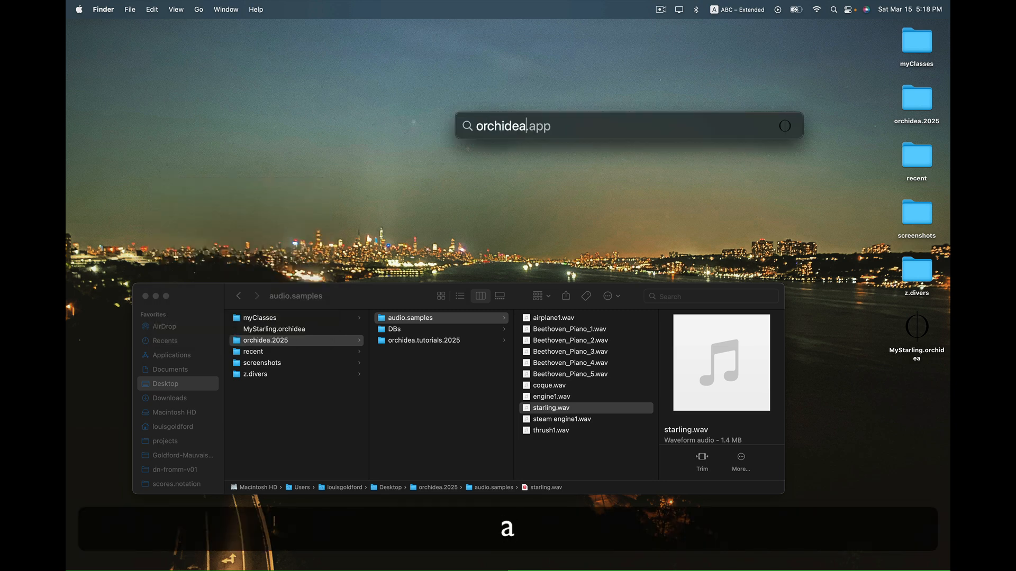
{"action": "key", "text": "Return"}
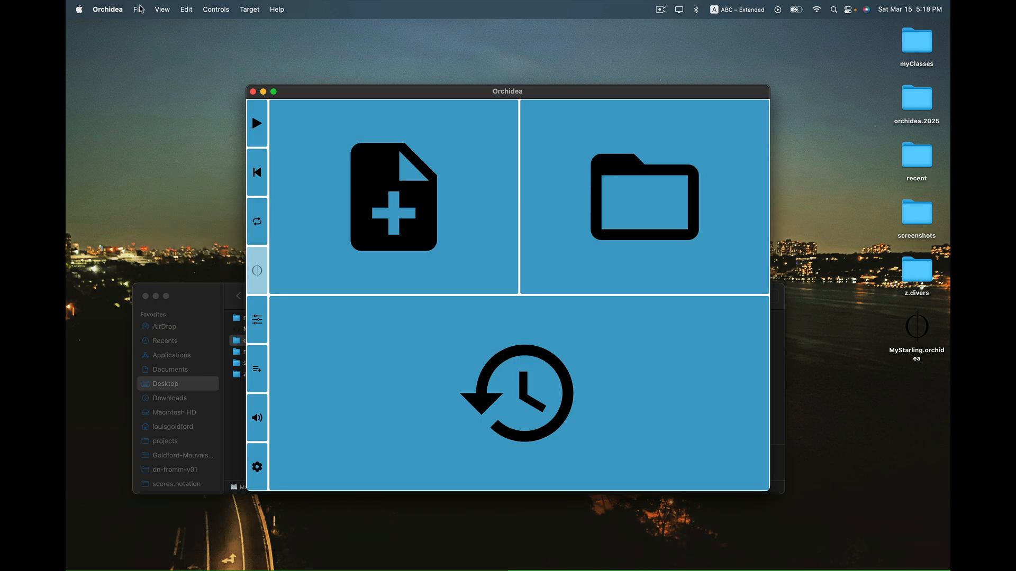
Step: Open the saved project MyStarling.orchidea from the Desktop
{"action": "left_click", "coordinate": [140, 10]}
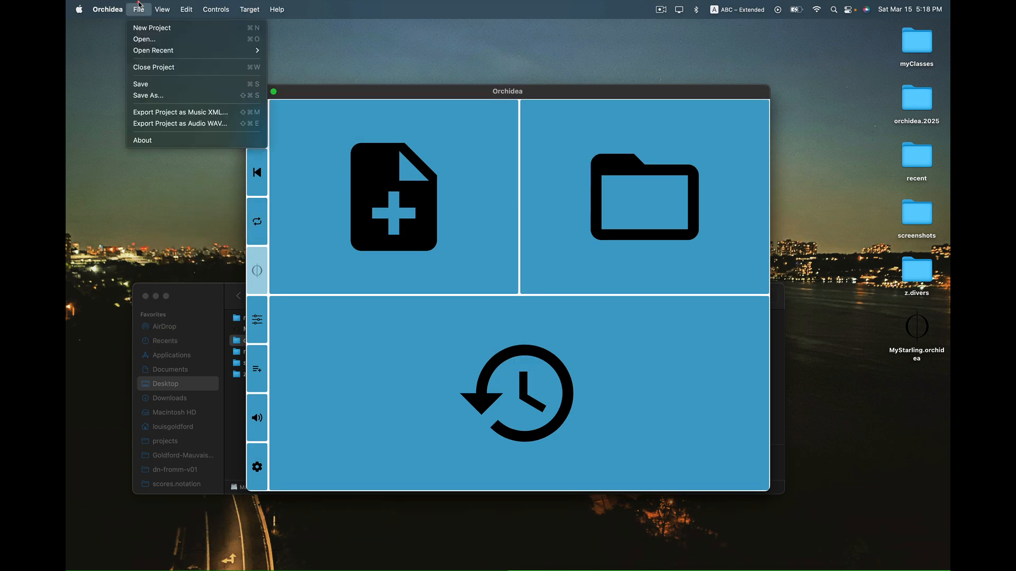
{"action": "left_click", "coordinate": [146, 40]}
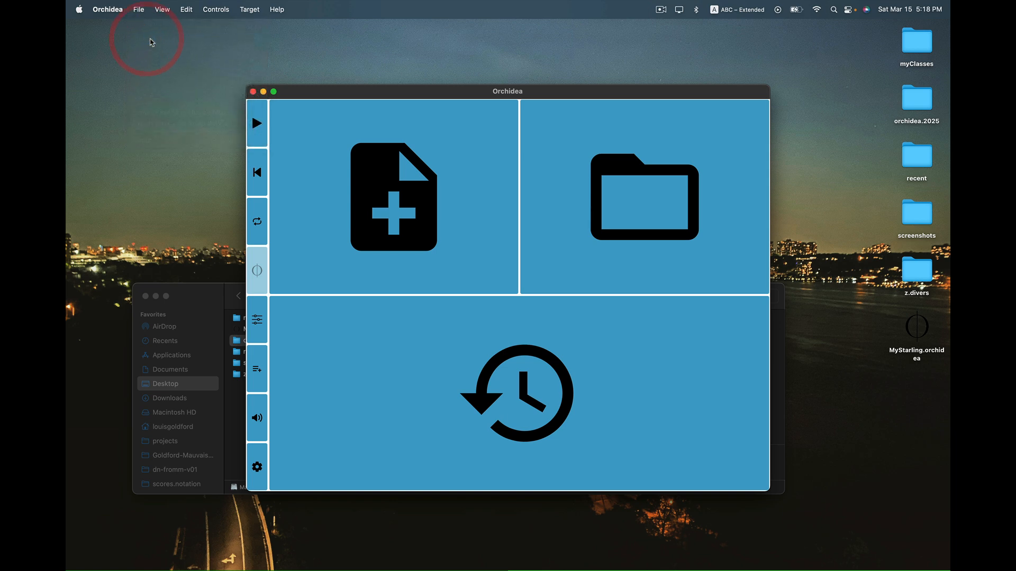
{"action": "left_click", "coordinate": [414, 165]}
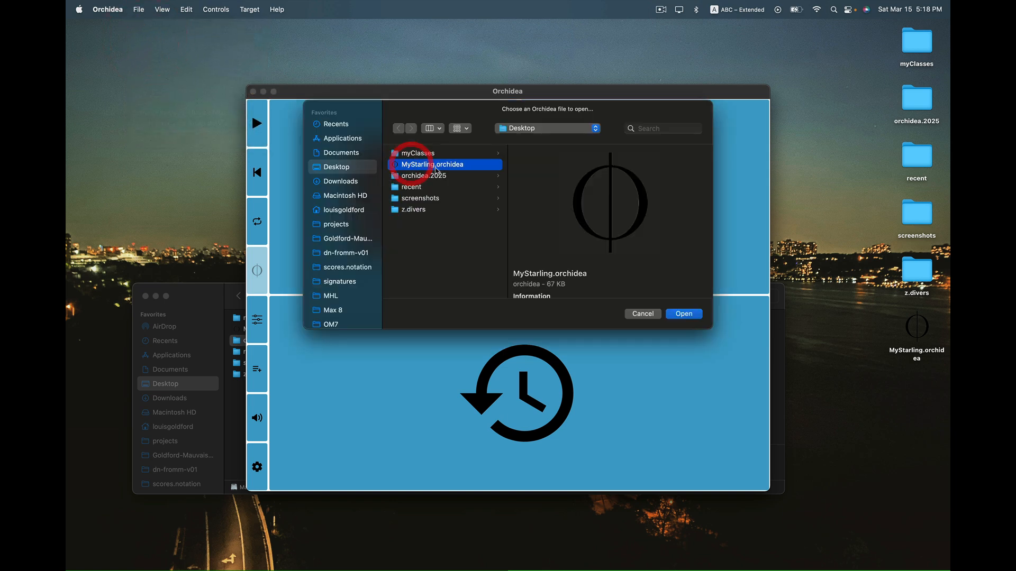
{"action": "left_click", "coordinate": [685, 314]}
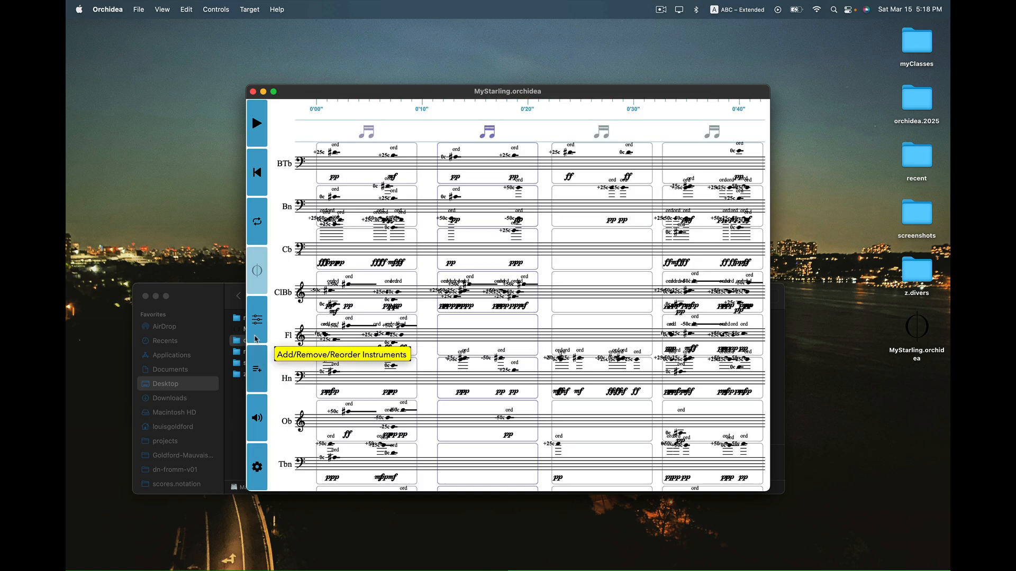
Step: Show the target's property settings beside the score and enlarge the project window so more instrument staves fit
{"action": "left_click", "coordinate": [257, 320]}
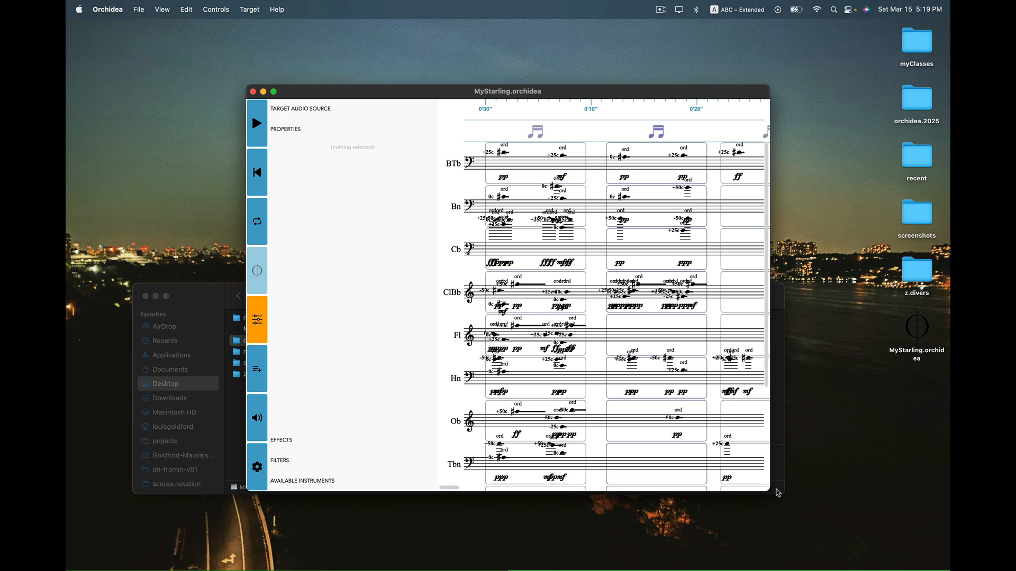
{"action": "left_click_drag", "start_coordinate": [769, 490], "coordinate": [941, 517]}
{"action": "left_click_drag", "start_coordinate": [777, 98], "coordinate": [647, 47]}
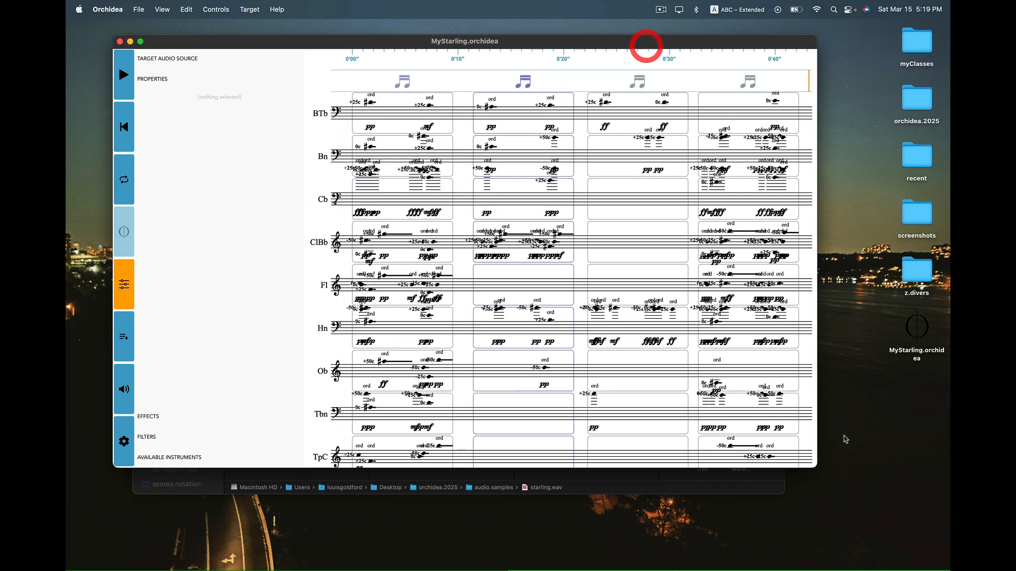
{"action": "left_click_drag", "start_coordinate": [817, 466], "coordinate": [858, 570]}
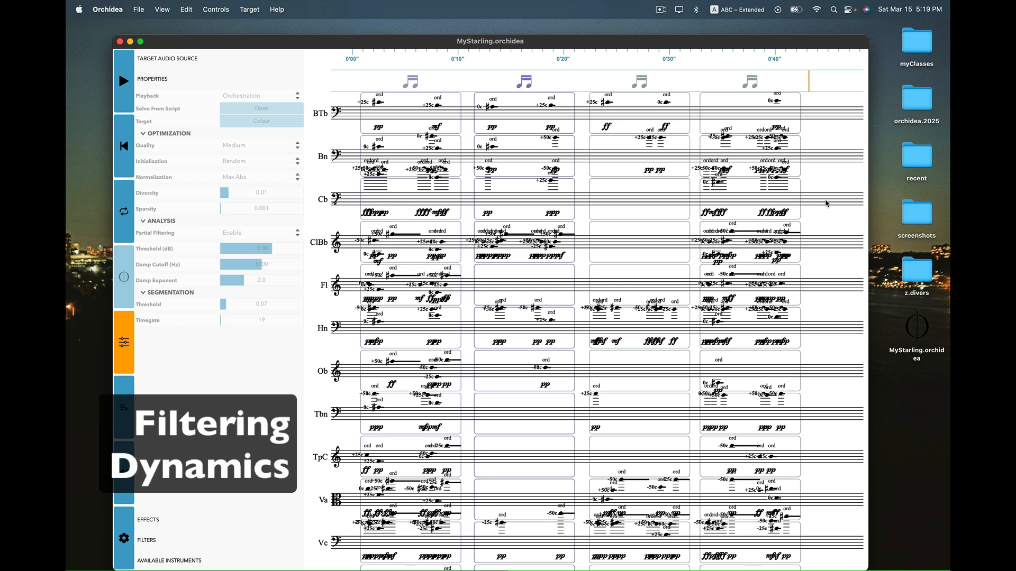
Step: Restrict the fourth target's dynamics filter to p and pp
{"action": "left_click", "coordinate": [752, 114]}
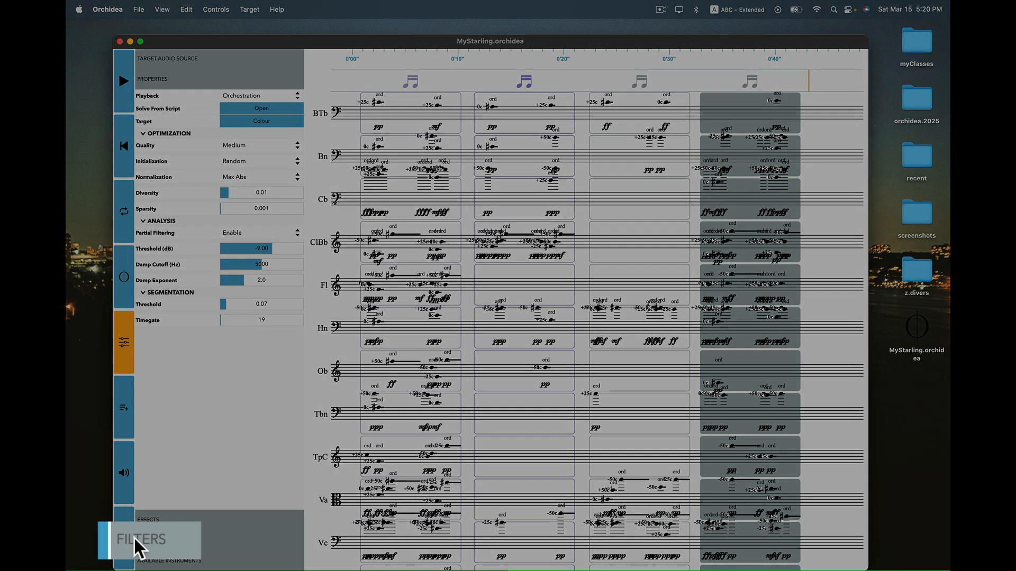
{"action": "left_click", "coordinate": [137, 539]}
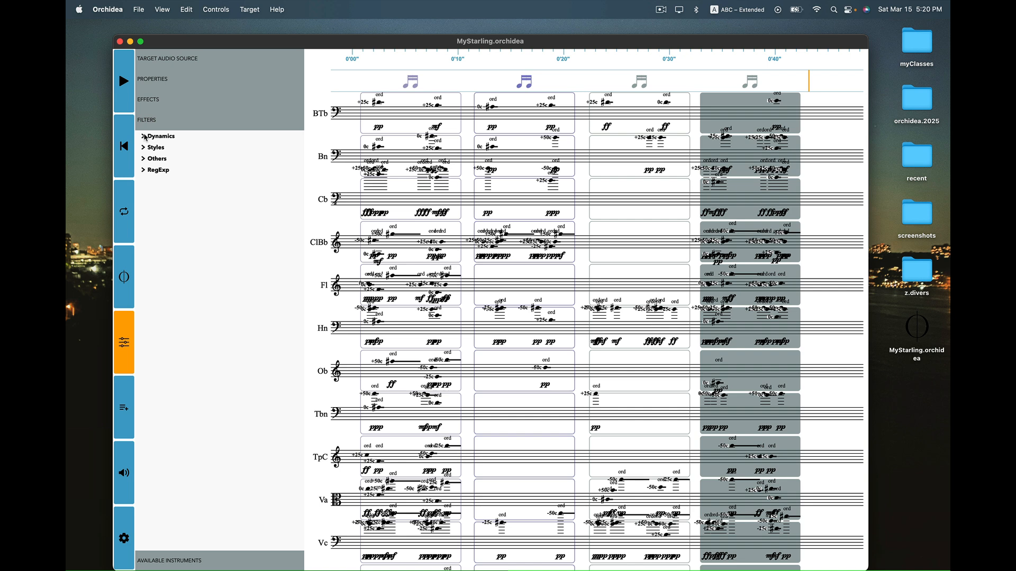
{"action": "left_click", "coordinate": [145, 137]}
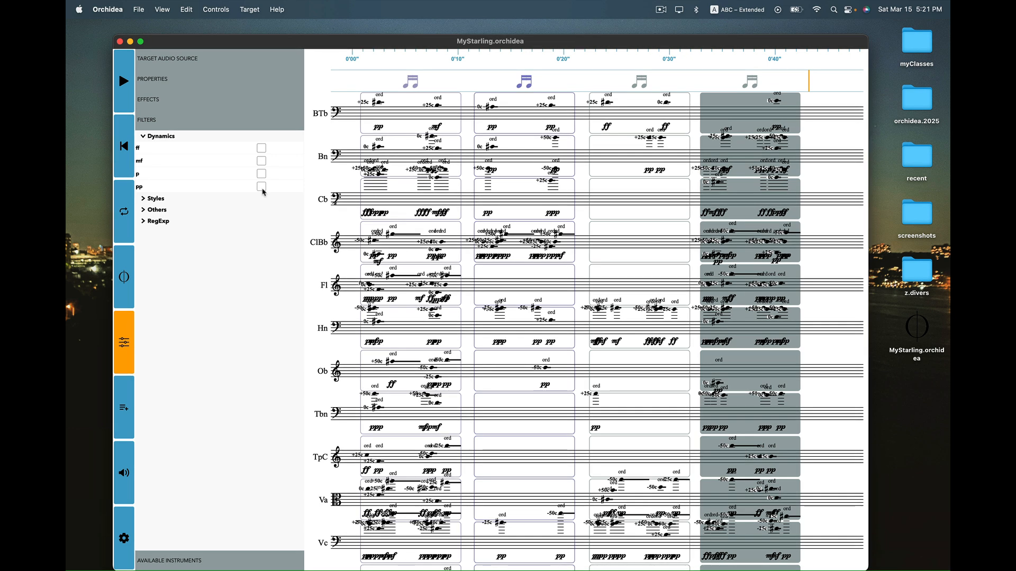
{"action": "left_click", "coordinate": [262, 174]}
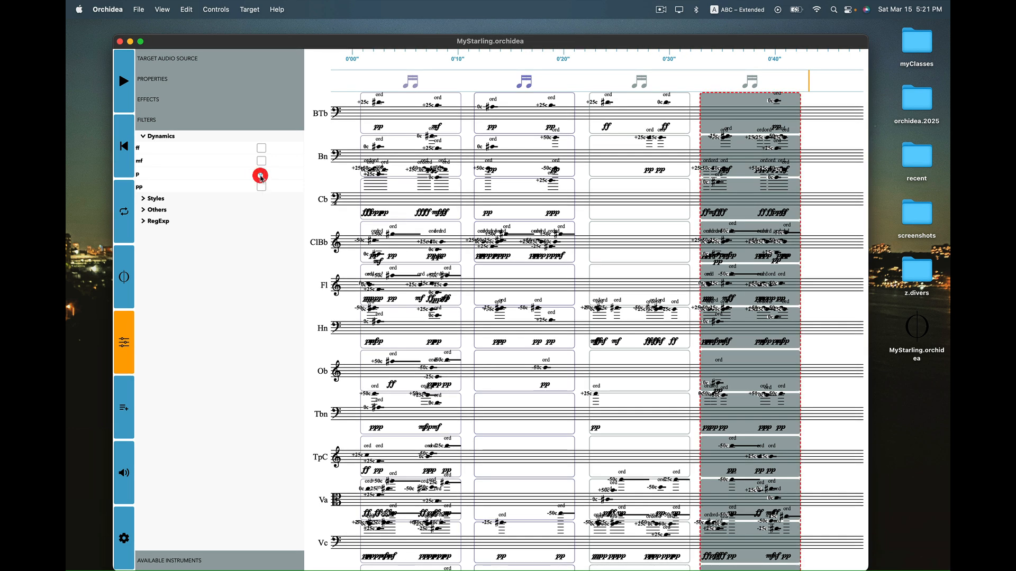
{"action": "left_click", "coordinate": [261, 186]}
Step: Regenerate the fourth target's orchestration with the filtered dynamics and play it from its start on the timeline
{"action": "left_click", "coordinate": [125, 280]}
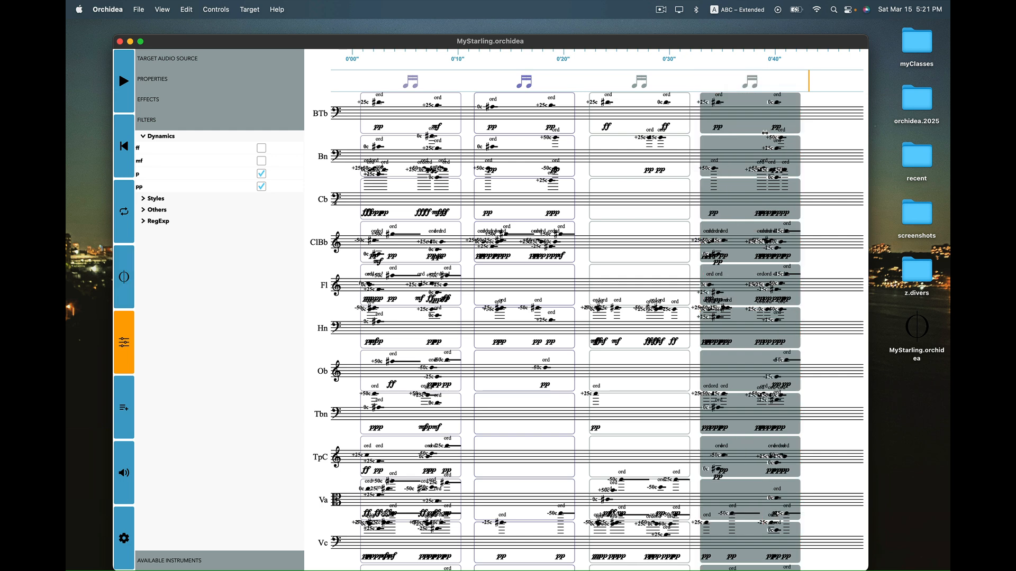
{"action": "left_click", "coordinate": [701, 84]}
{"action": "key", "text": "space"}
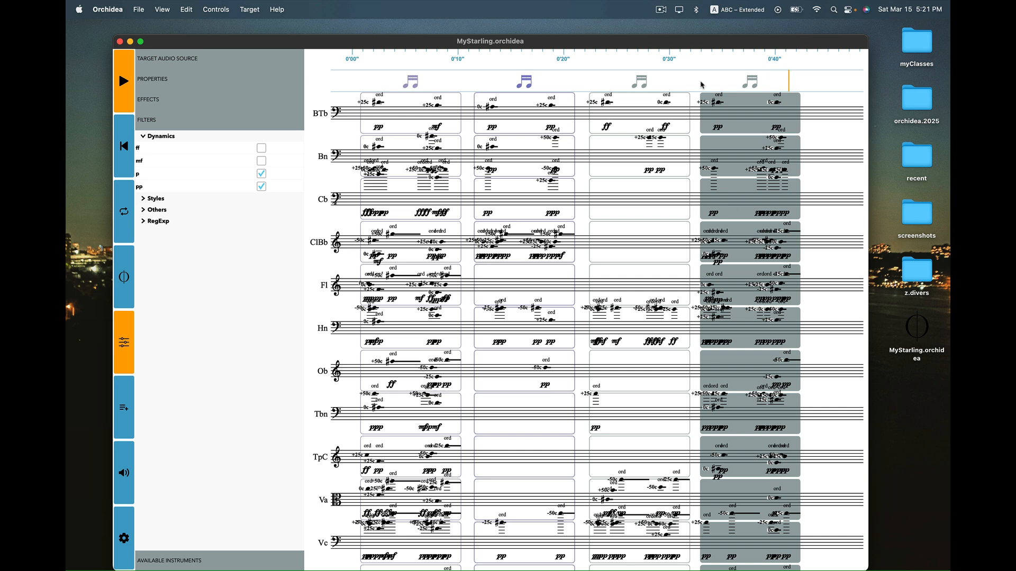
{"action": "key", "text": "space"}
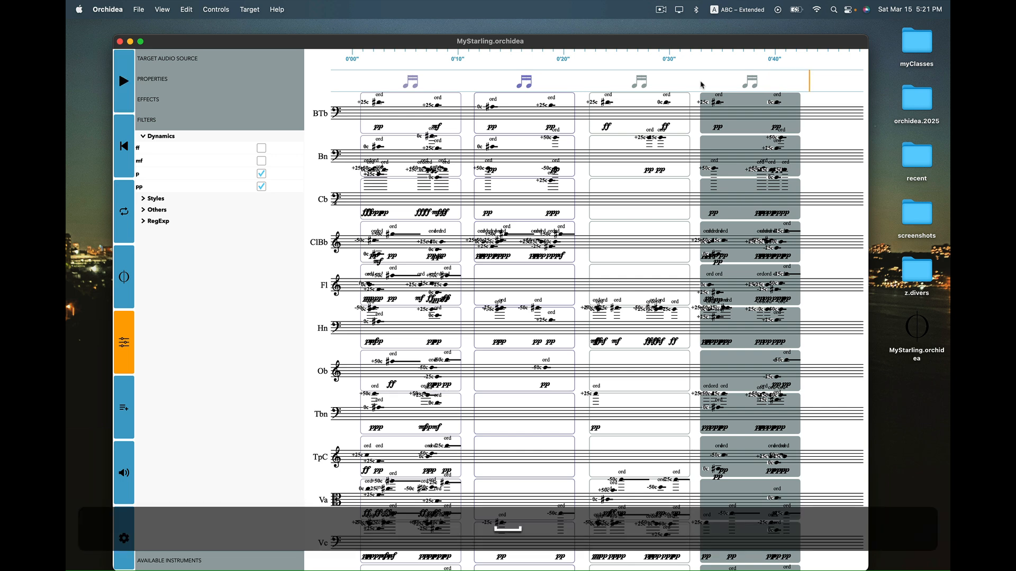